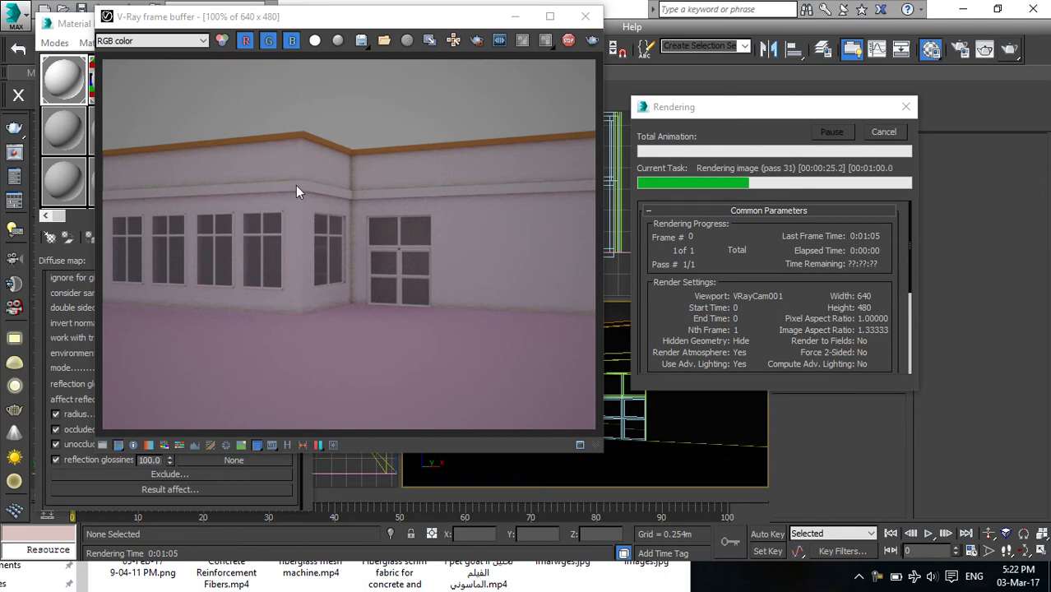
- Cancel the running render and close the V-Ray frame buffer
click(883, 132)
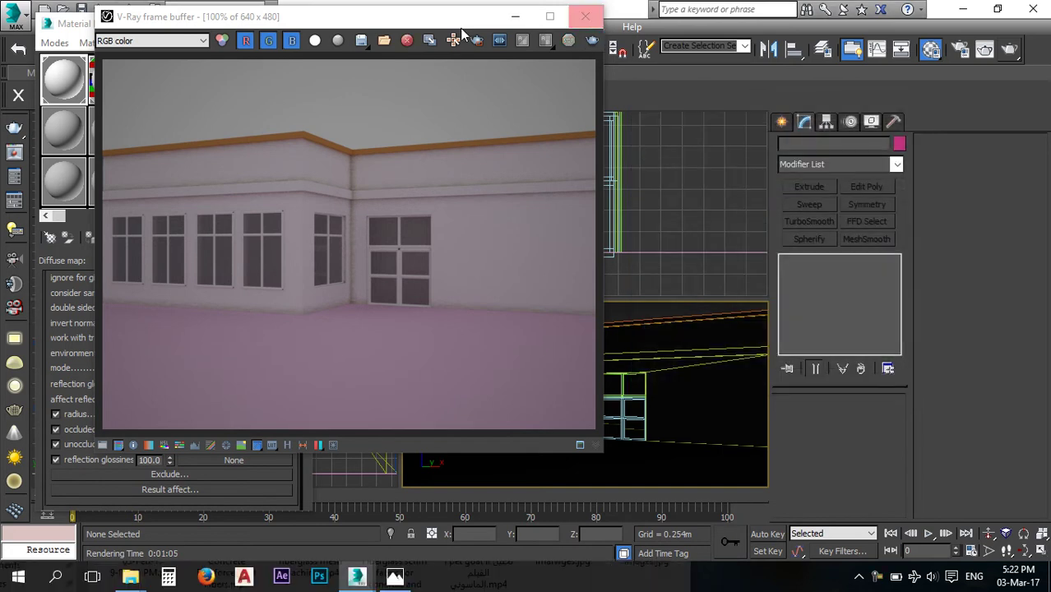
drag(382, 22, 468, 69)
click(672, 67)
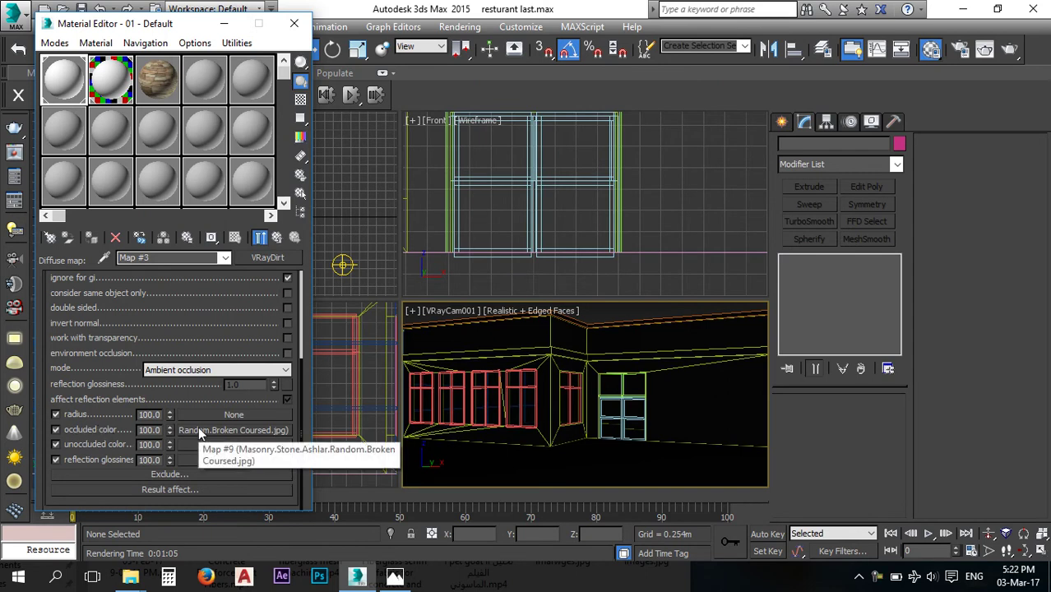
- Move the stone bitmap from the VRayDirt map's occluded color slot to its unoccluded color slot
scroll(113, 324, up, 5)
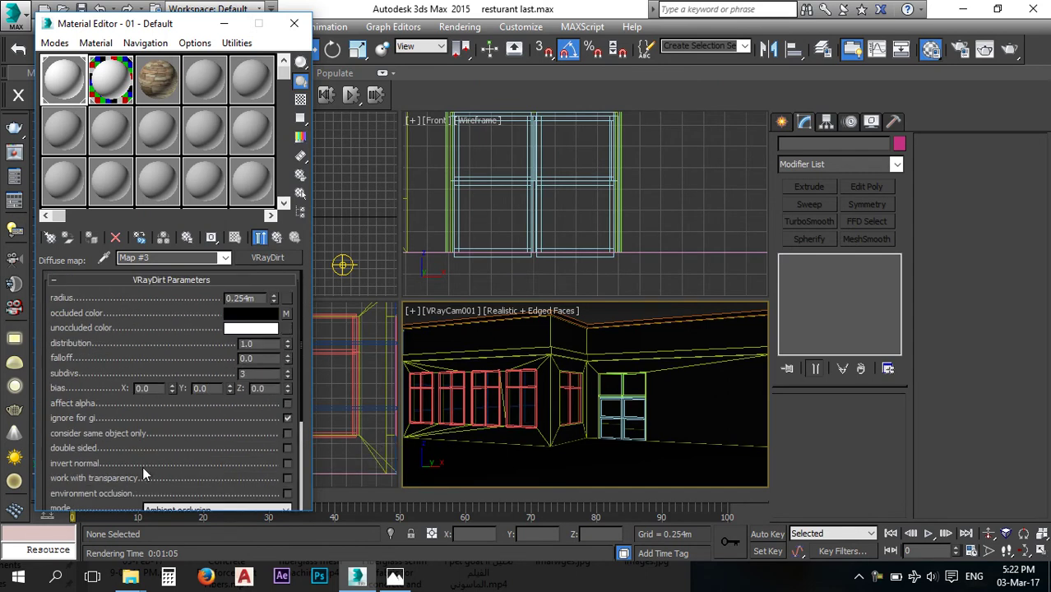
right_click(286, 320)
click(309, 322)
right_click(286, 329)
click(304, 343)
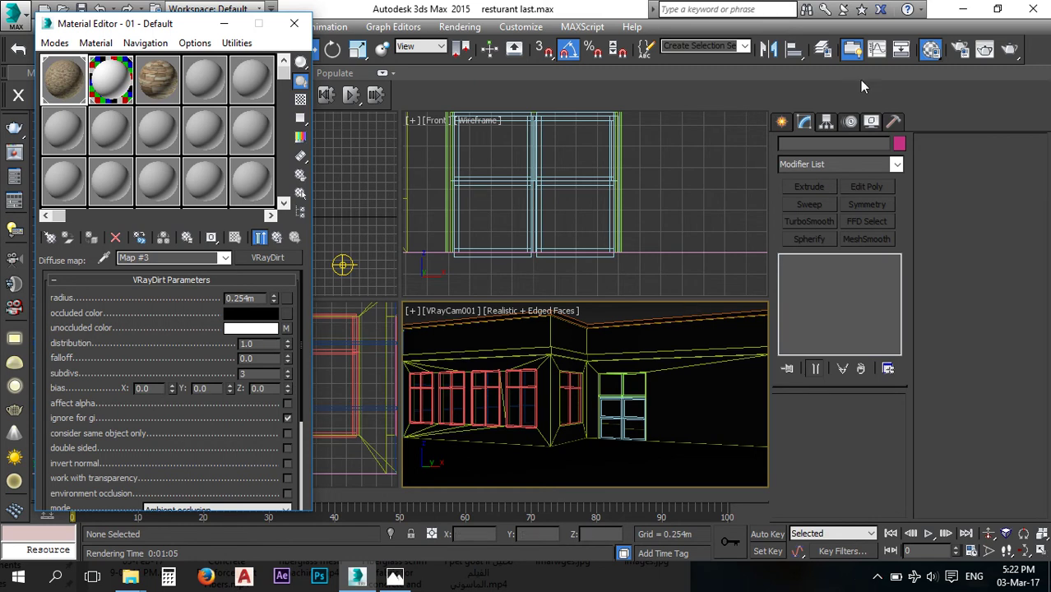
- Render the VRayCam001 view and compare the stone walls with the reference image in Photos
click(1009, 51)
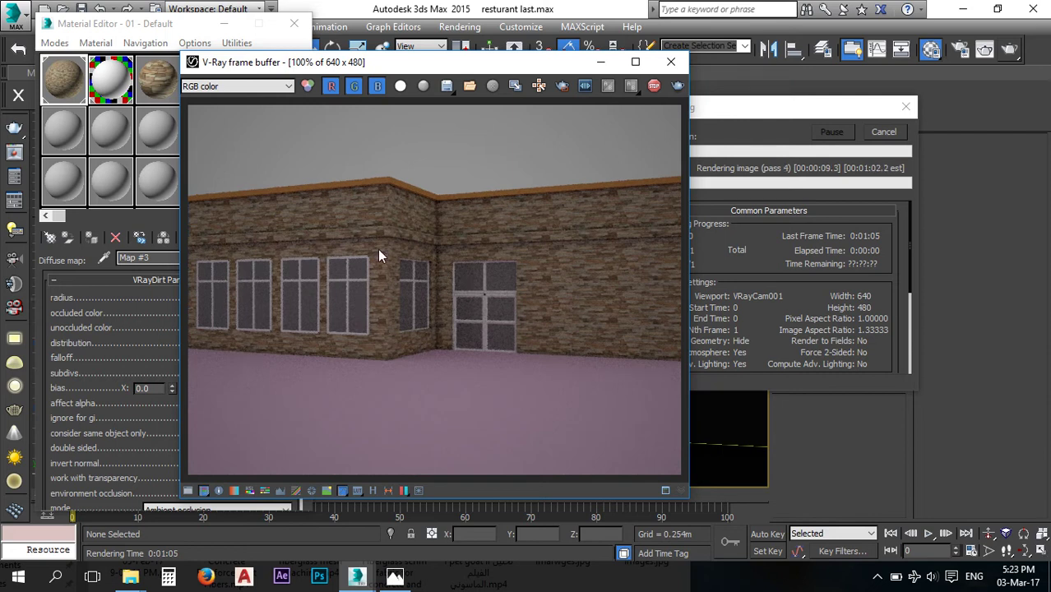
click(395, 576)
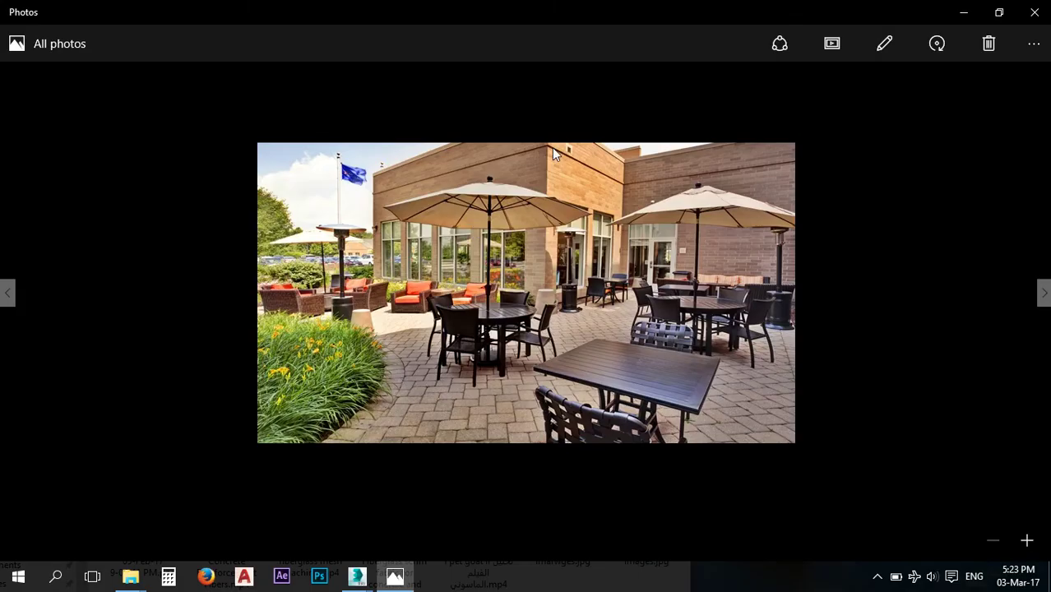
click(964, 12)
drag(274, 67, 463, 88)
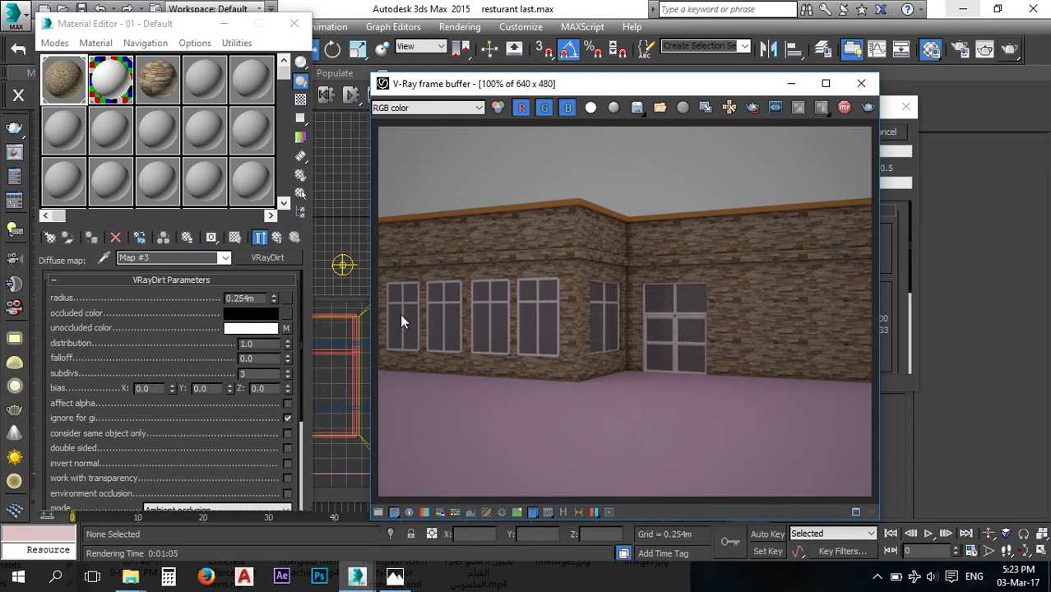
drag(569, 74, 516, 90)
drag(857, 111, 875, 114)
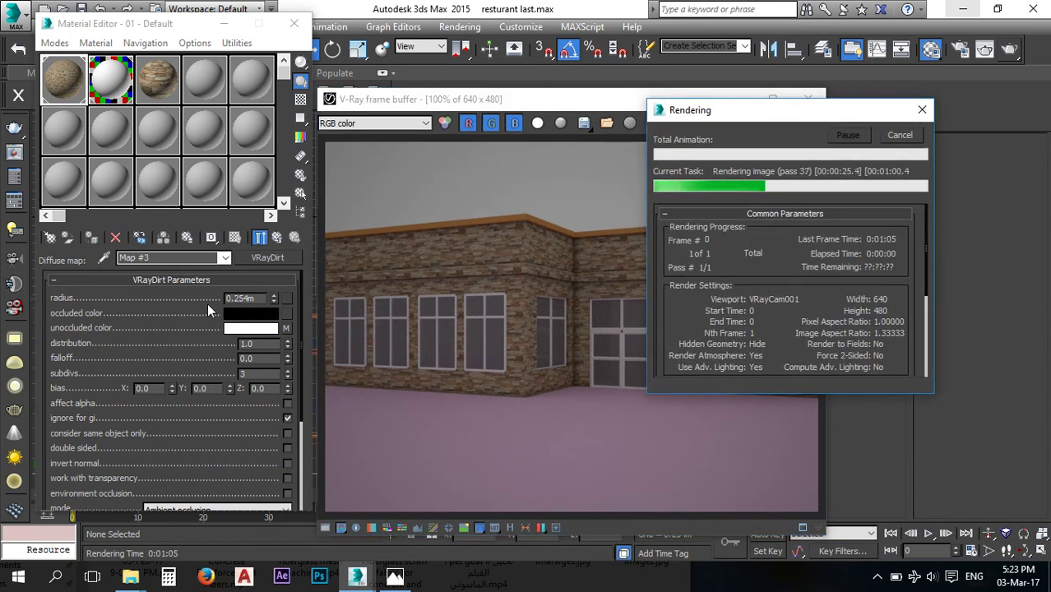
- Examine the dirt shading along the wall corners and ledge in the rendered image, up close and at 200%
click(263, 298)
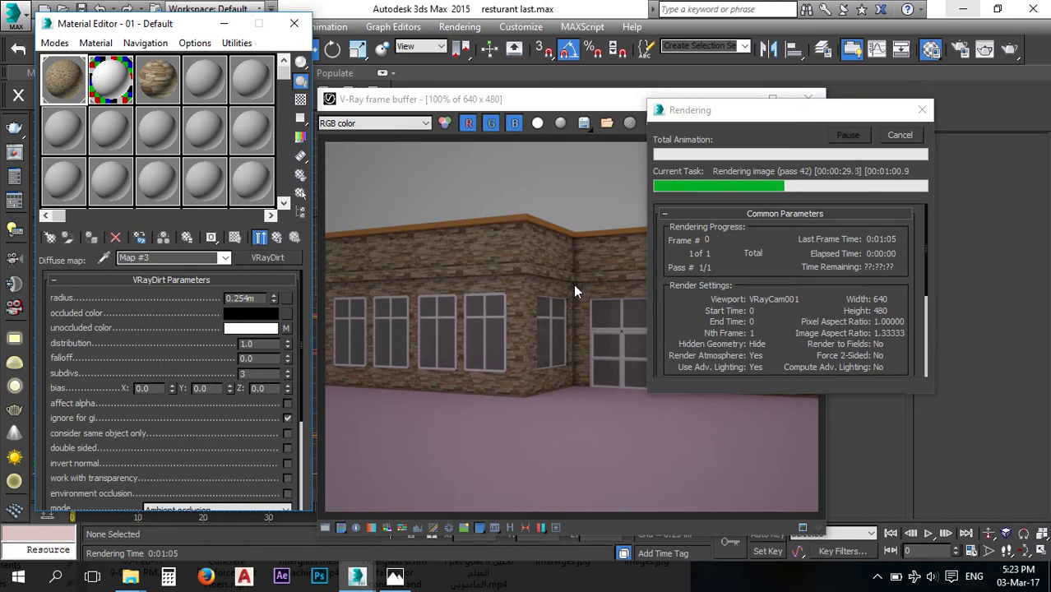
drag(840, 123, 806, 130)
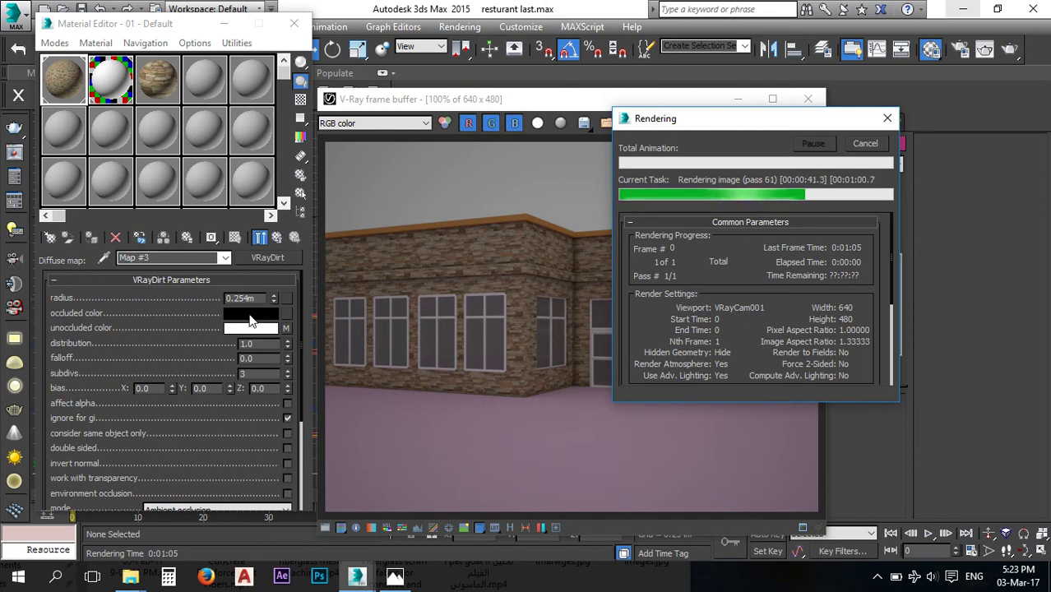
click(260, 297)
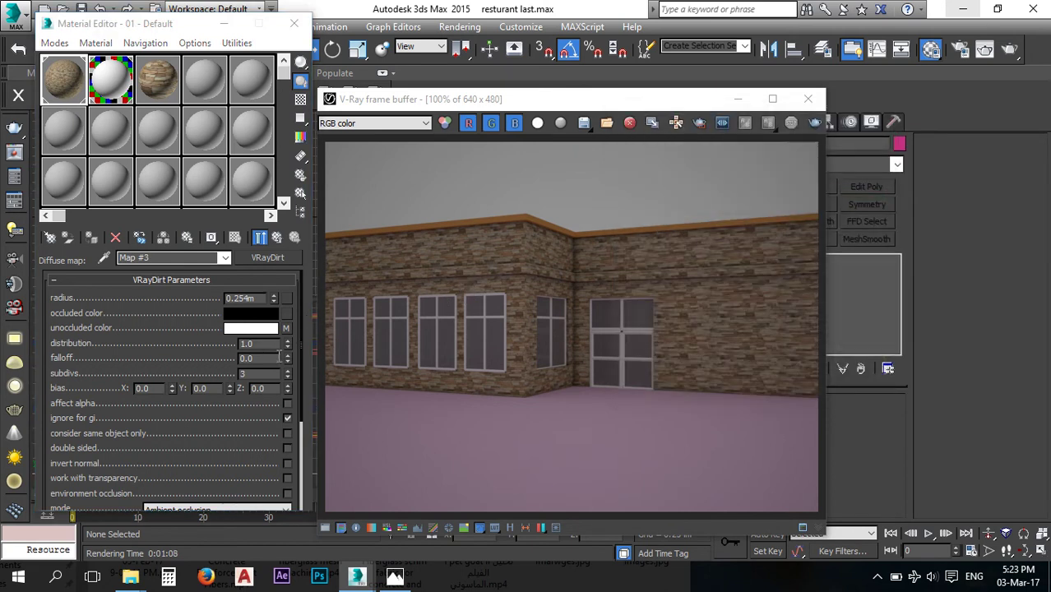
scroll(553, 274, up, 3)
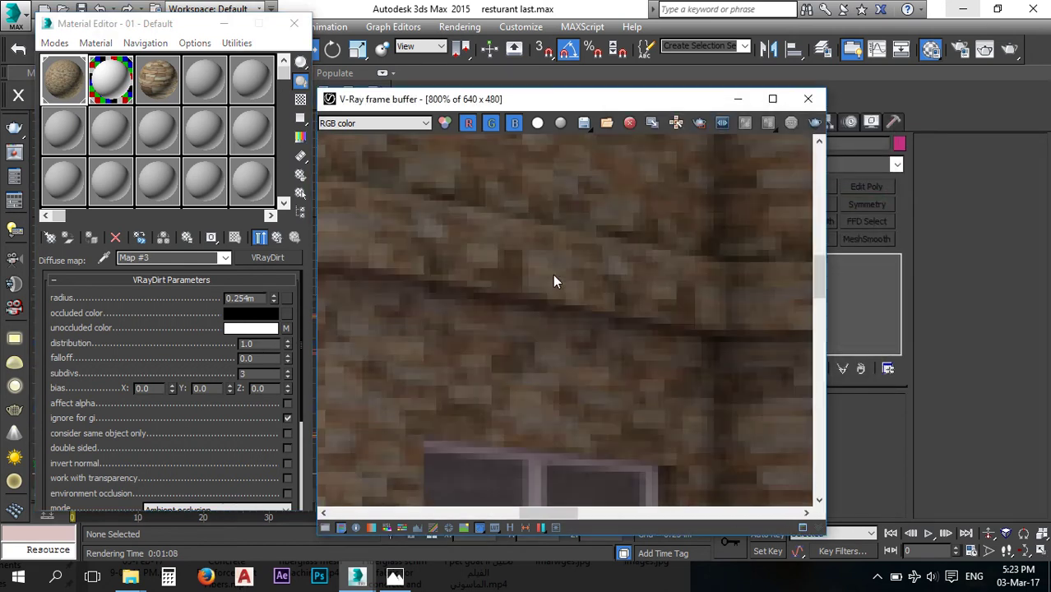
scroll(568, 292, down, 2)
scroll(579, 315, up, 1)
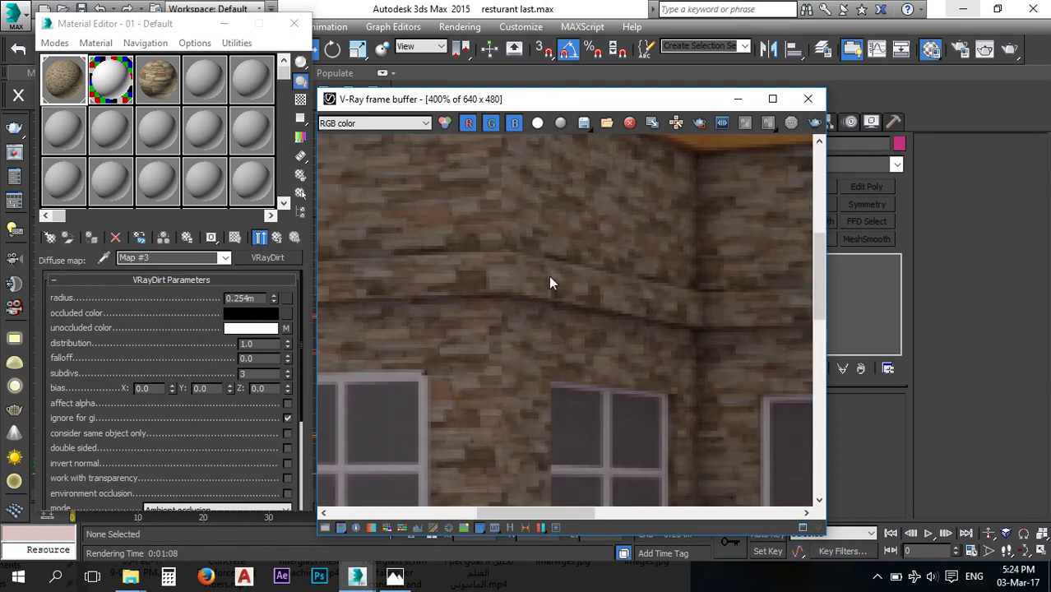
scroll(547, 288, down, 1)
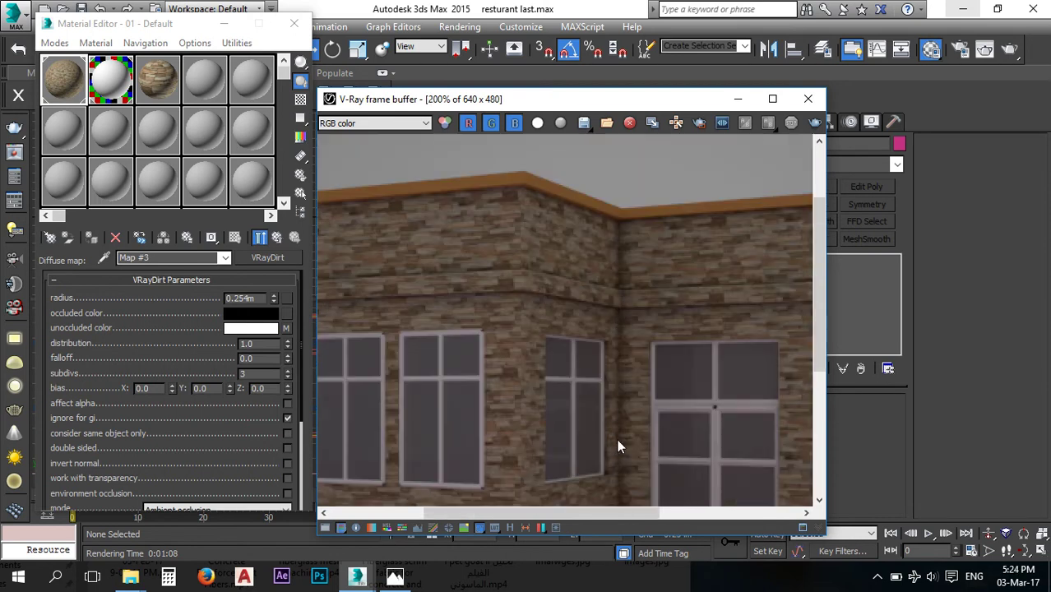
- Set the VRayDirt radius to 0.1 m
drag(255, 297, 240, 298)
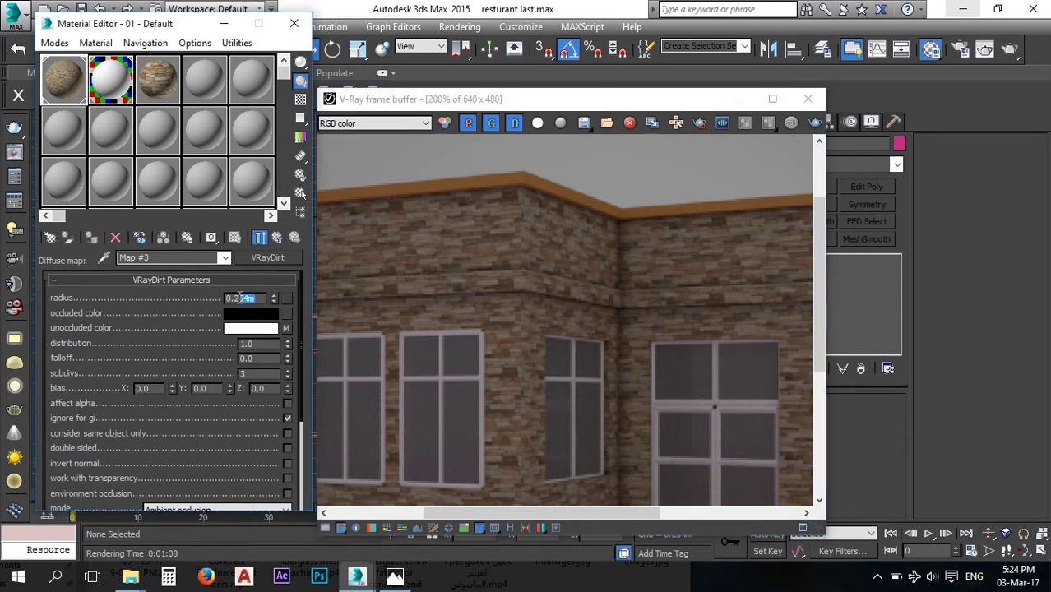
text(1)
key(Return)
- Look over the remaining VRayDirt parameters, including falloff, the map slots and the available occlusion modes
double_click(260, 357)
scroll(156, 427, down, 4)
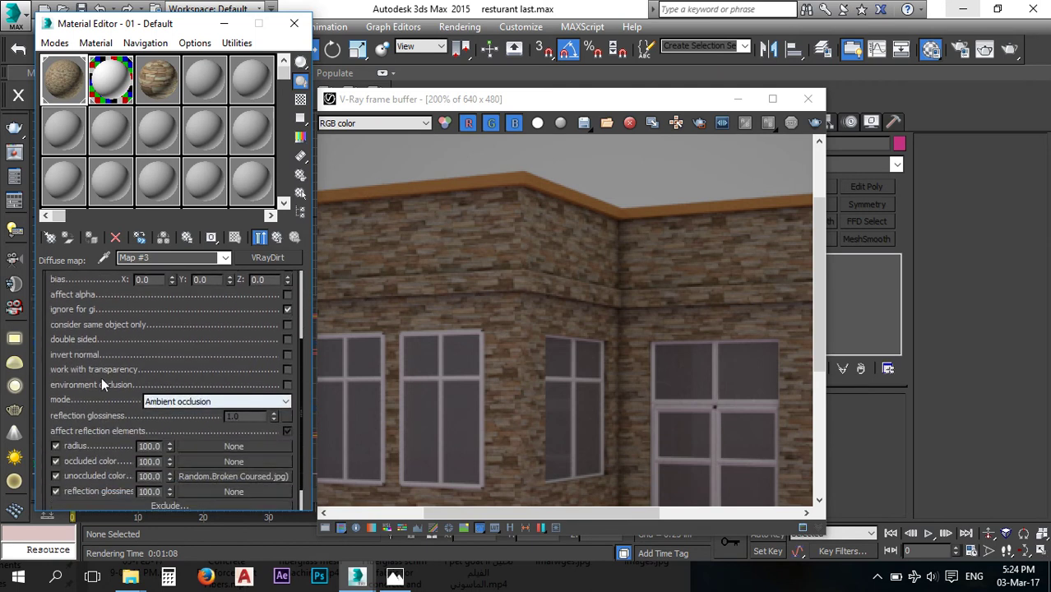
scroll(109, 386, down, 1)
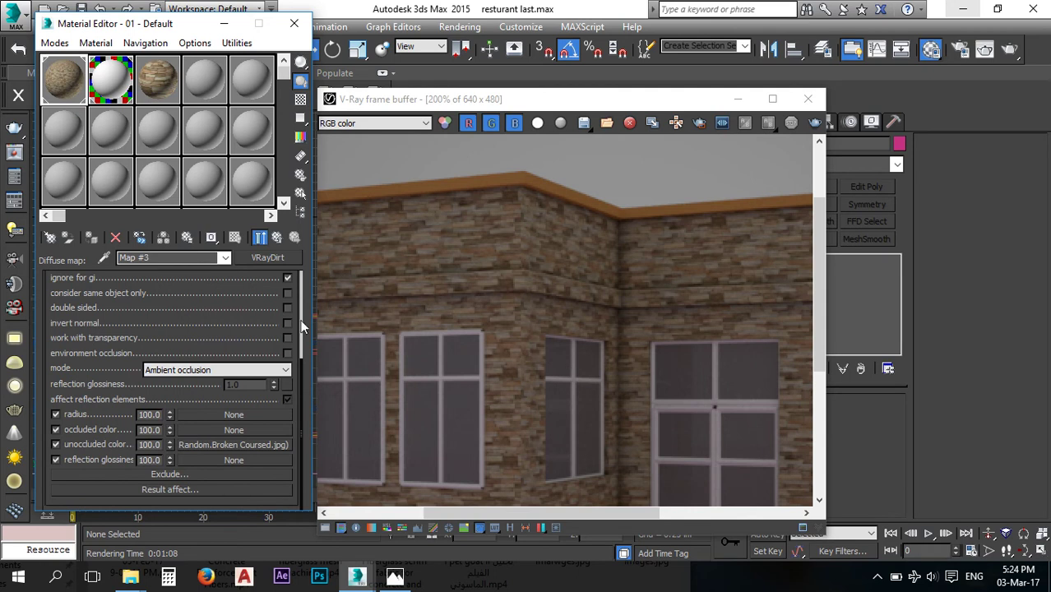
drag(146, 313, 146, 454)
click(227, 508)
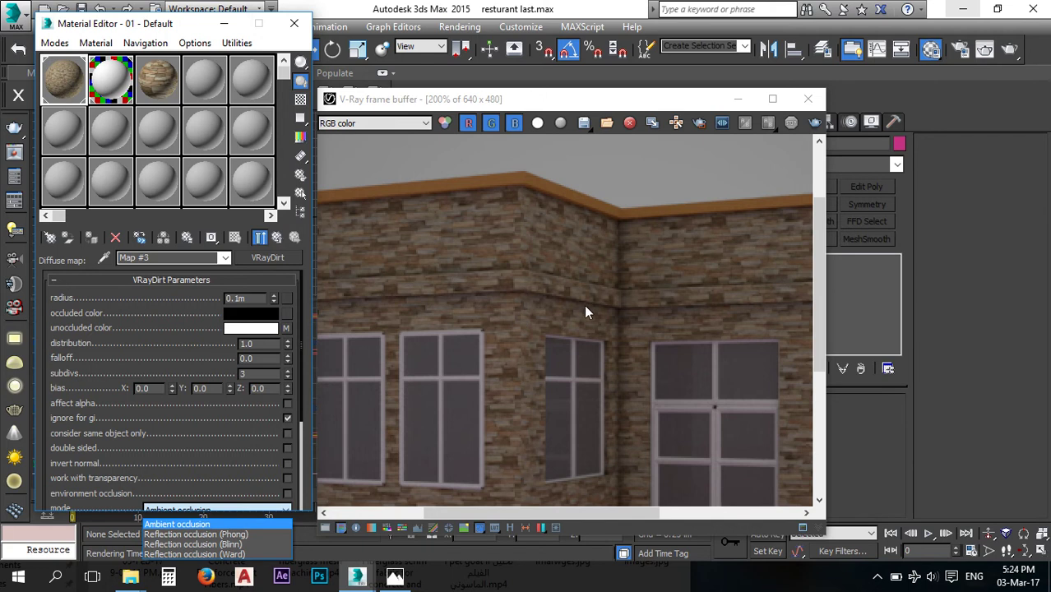
click(562, 287)
- Close the V-Ray frame buffer and the Material Editor
scroll(511, 288, down, 3)
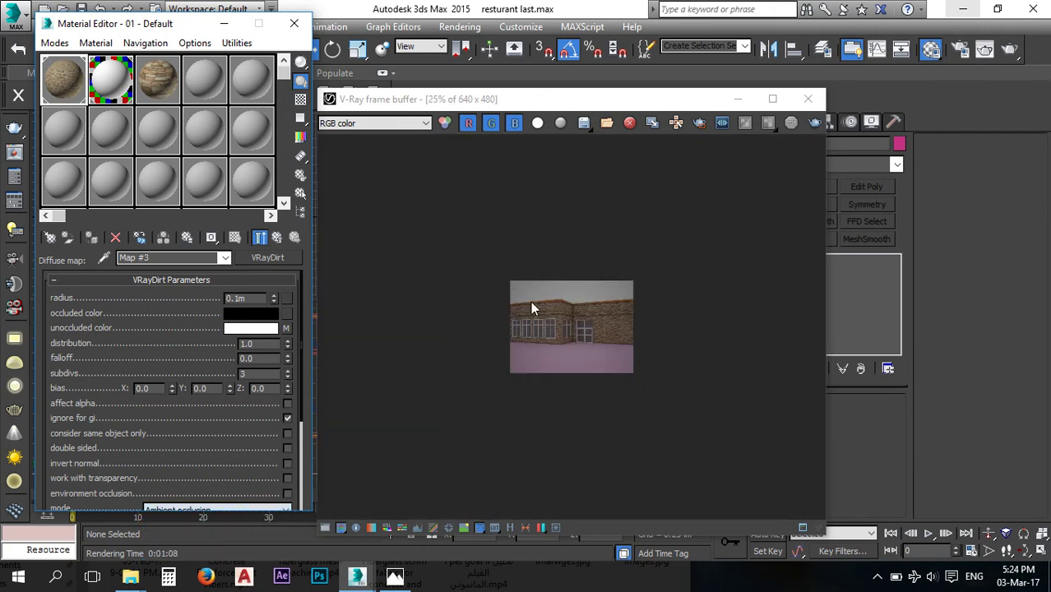
click(808, 98)
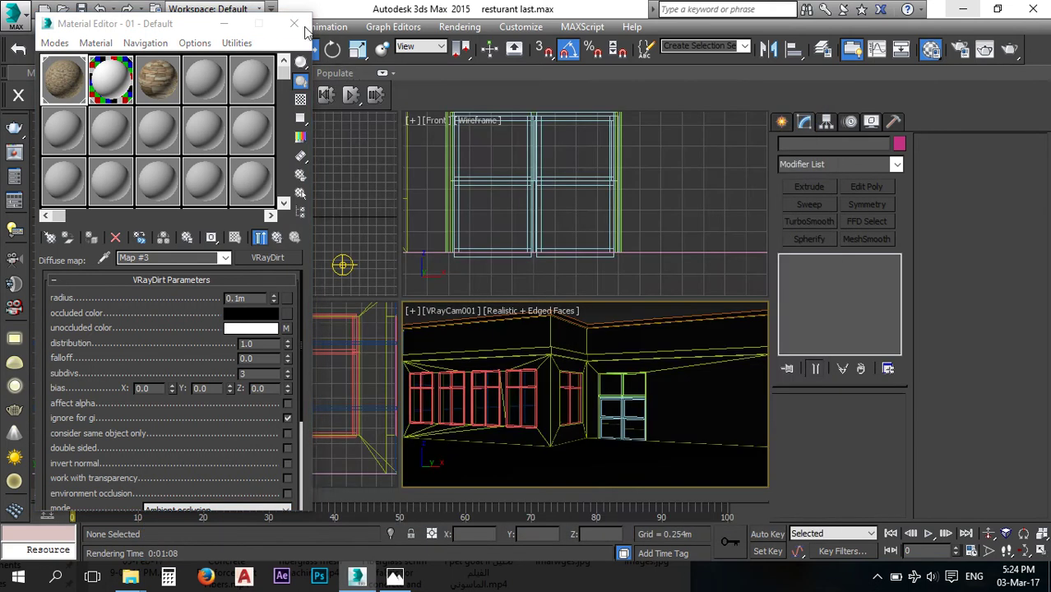
click(294, 23)
- After checking the reference photo, create a VRaySun in the Top view aimed at the building, without a VRaySky environment map
click(342, 265)
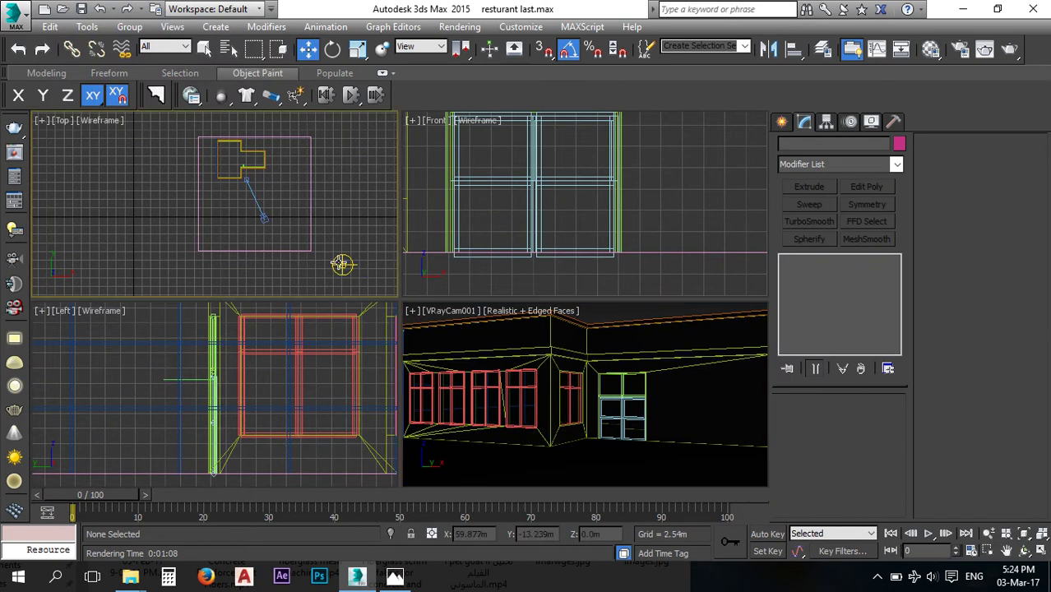
click(783, 123)
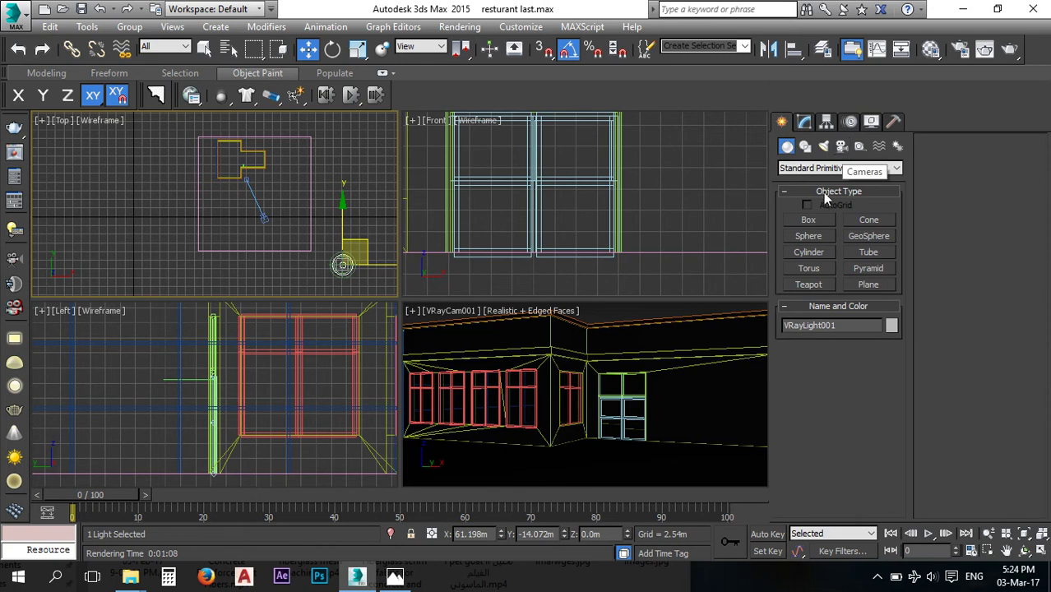
click(395, 576)
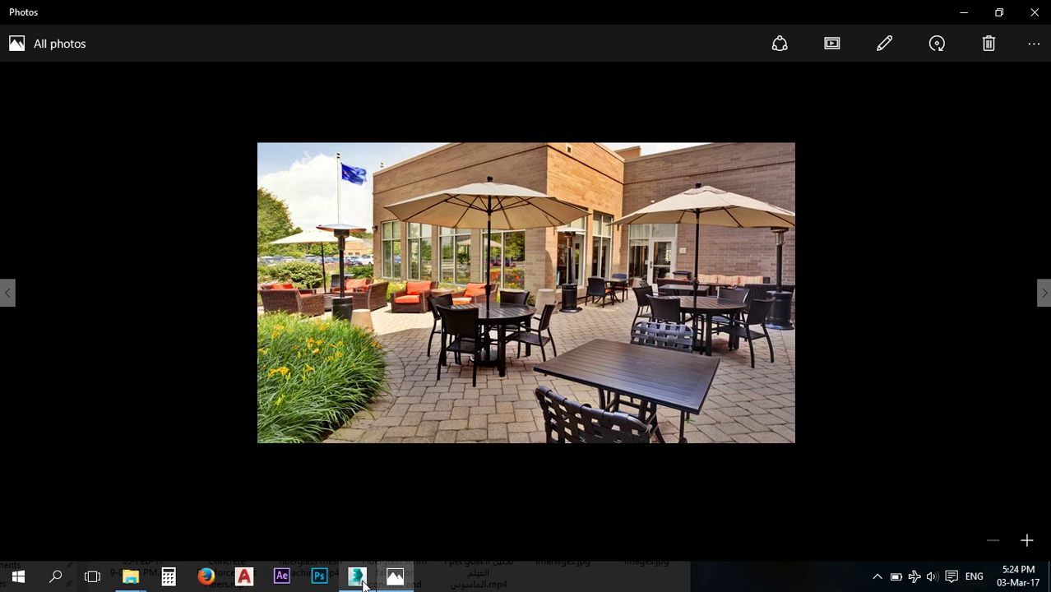
click(395, 576)
click(824, 148)
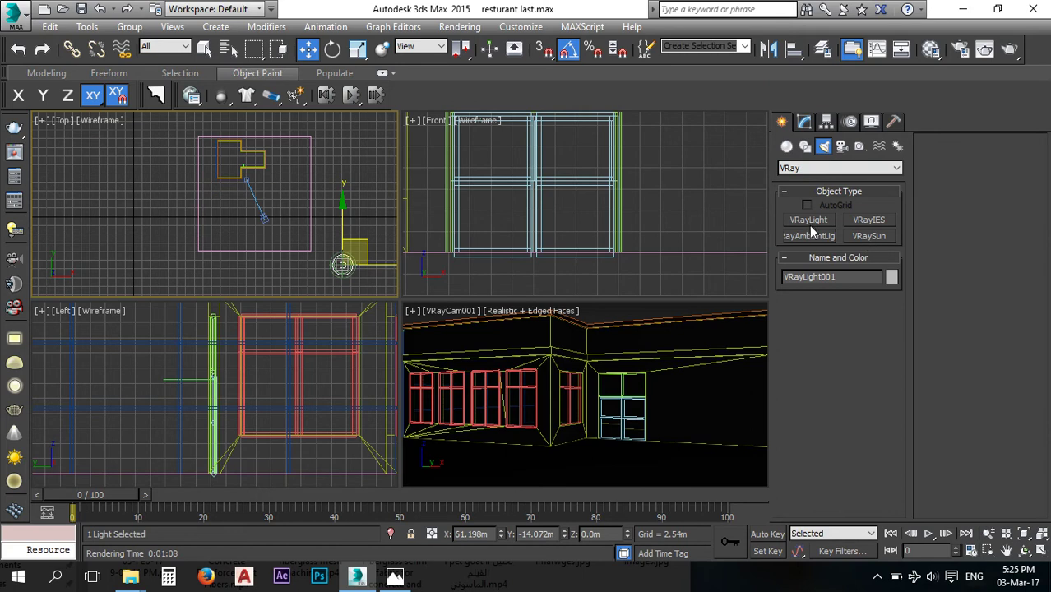
click(873, 240)
middle_drag(317, 231, 236, 264)
middle_drag(218, 204, 227, 226)
drag(226, 174, 164, 223)
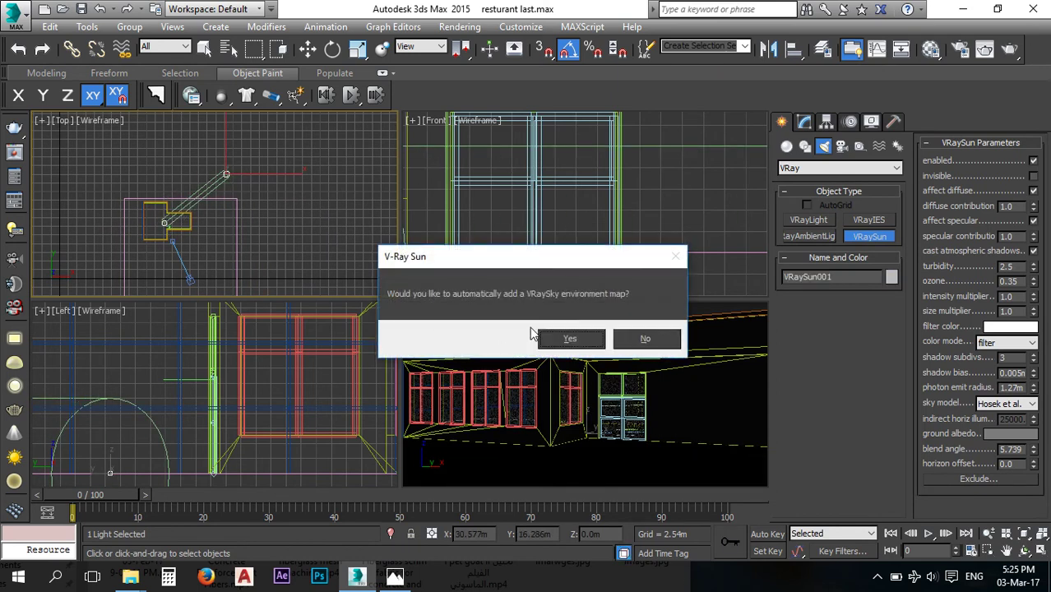
click(642, 339)
- Raise the VRaySun above the building in the Front view to a height of about 15.8 m
scroll(622, 259, down, 8)
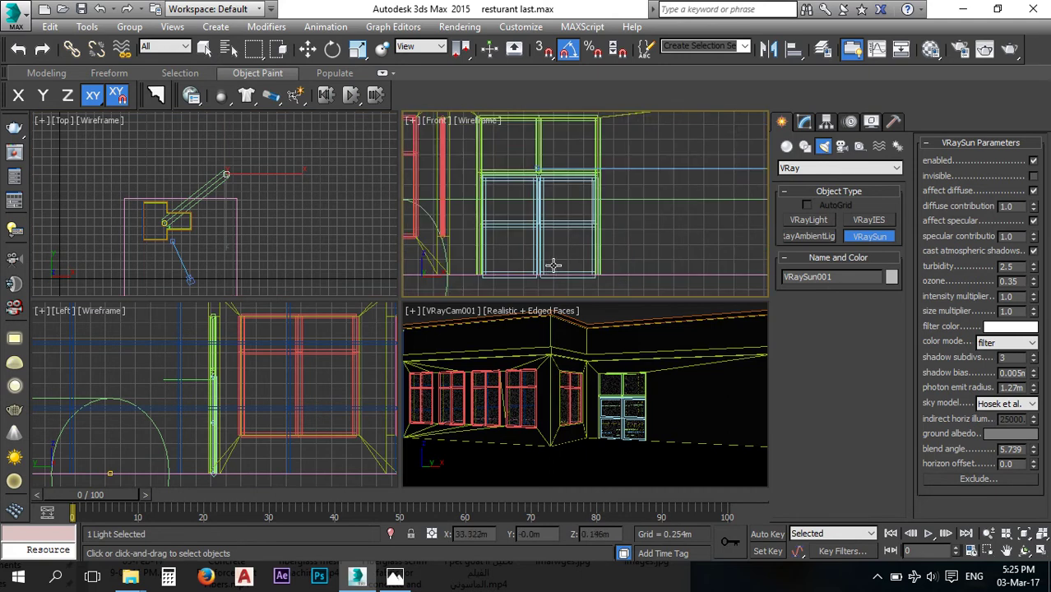
key(w)
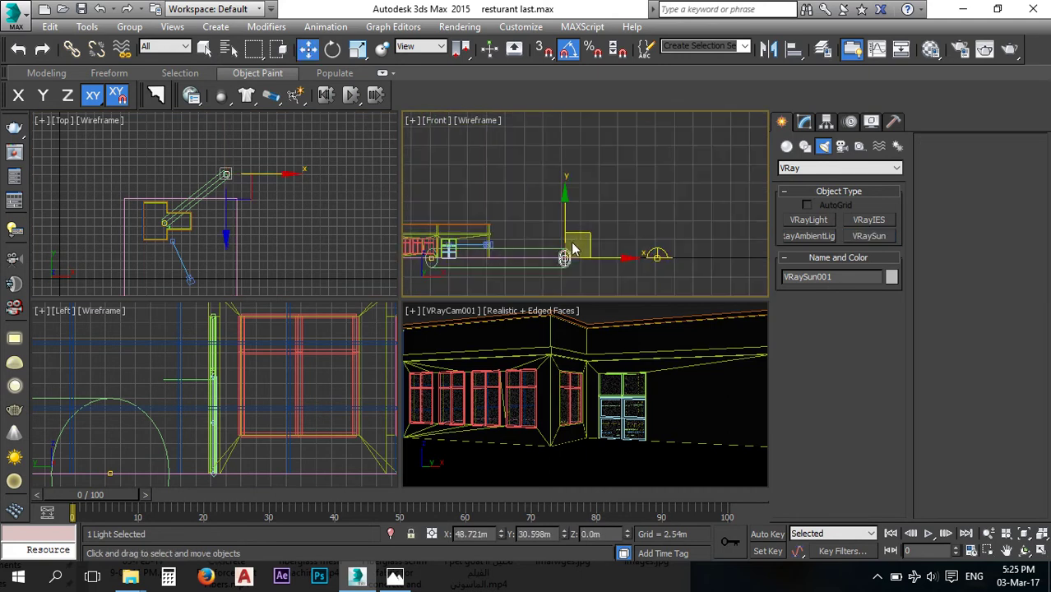
drag(568, 228, 542, 142)
- Render the VRayCam001 view with the new sun and show the image at 100%
right_click(601, 317)
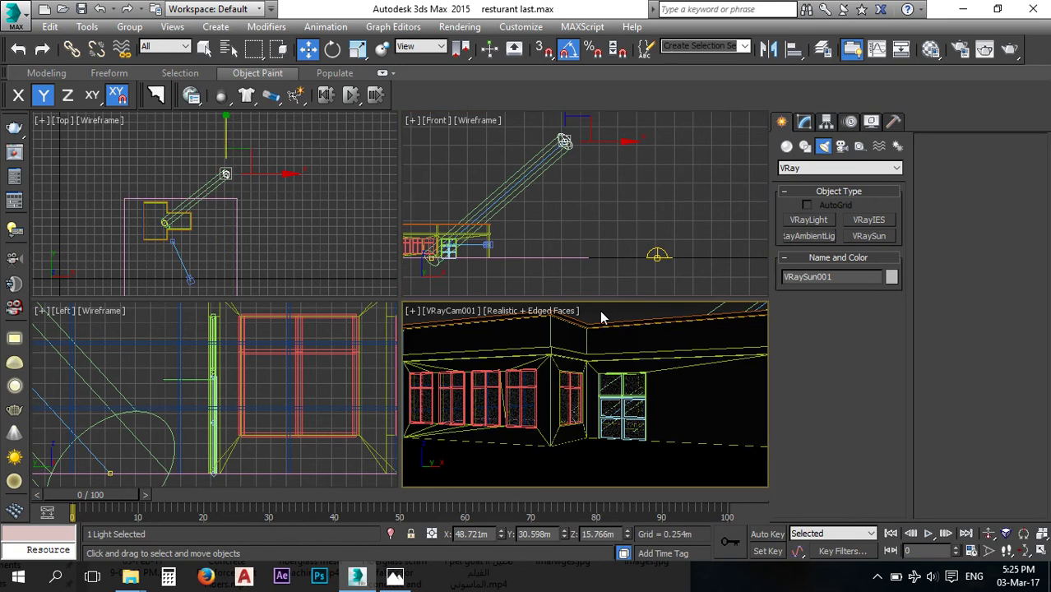
click(1009, 49)
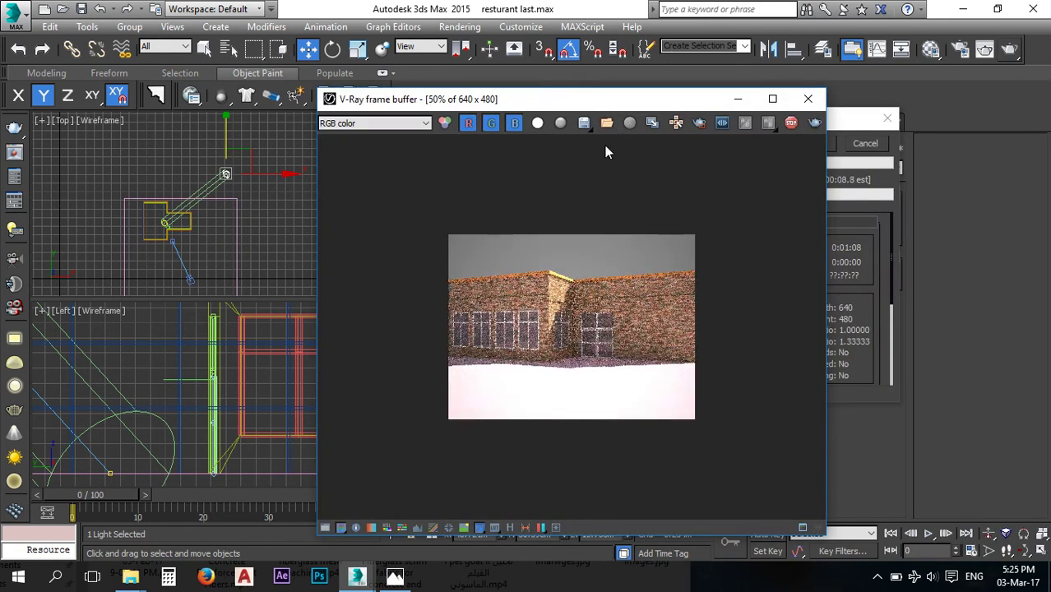
drag(601, 101, 470, 78)
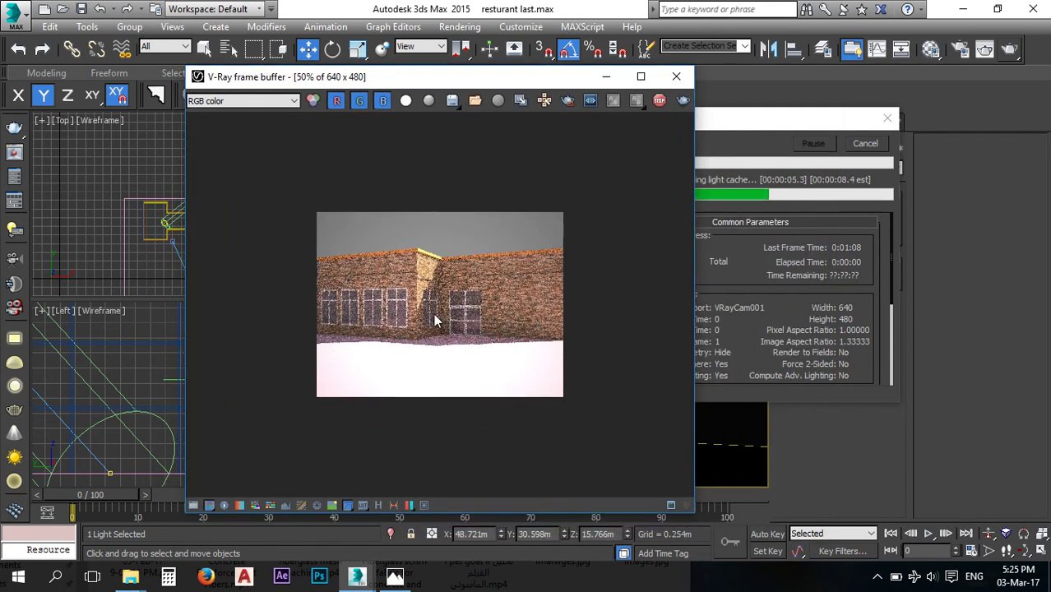
scroll(434, 316, up, 1)
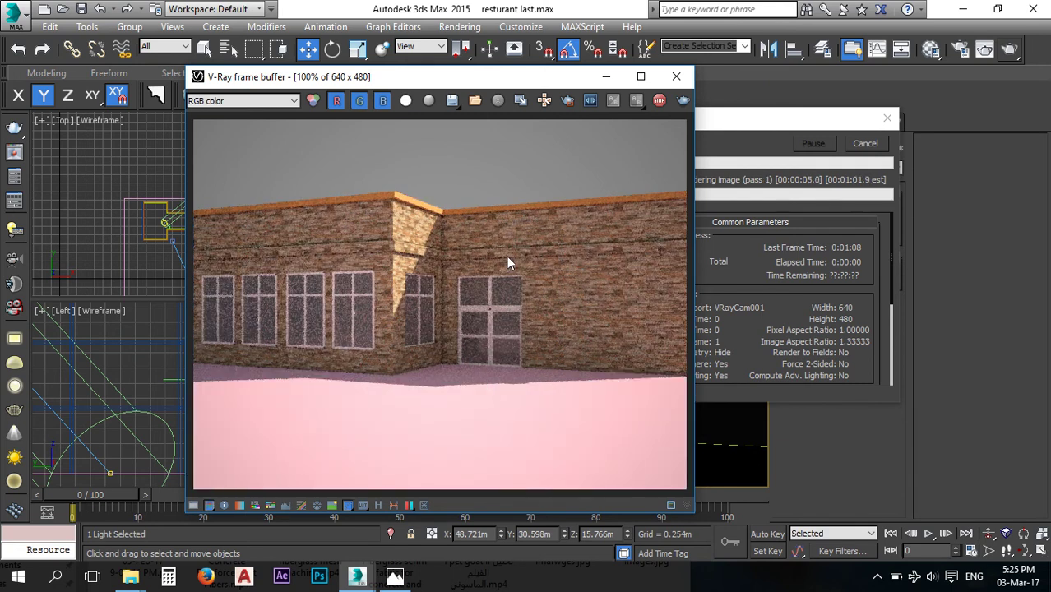
- Compare the sunlit render with the reference image in Photos, return to the frame buffer and cancel the render
click(396, 574)
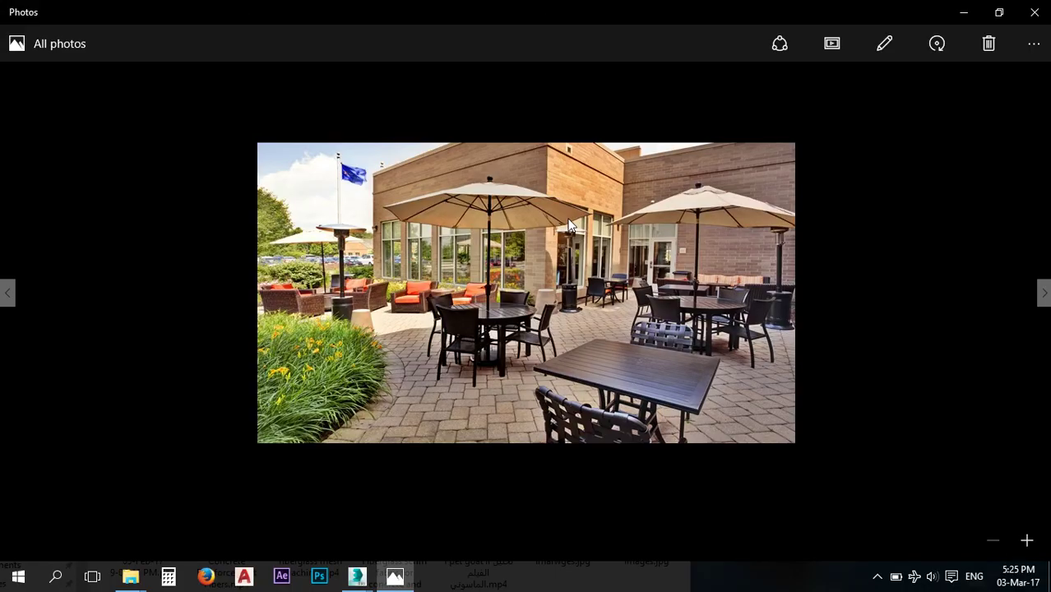
click(356, 576)
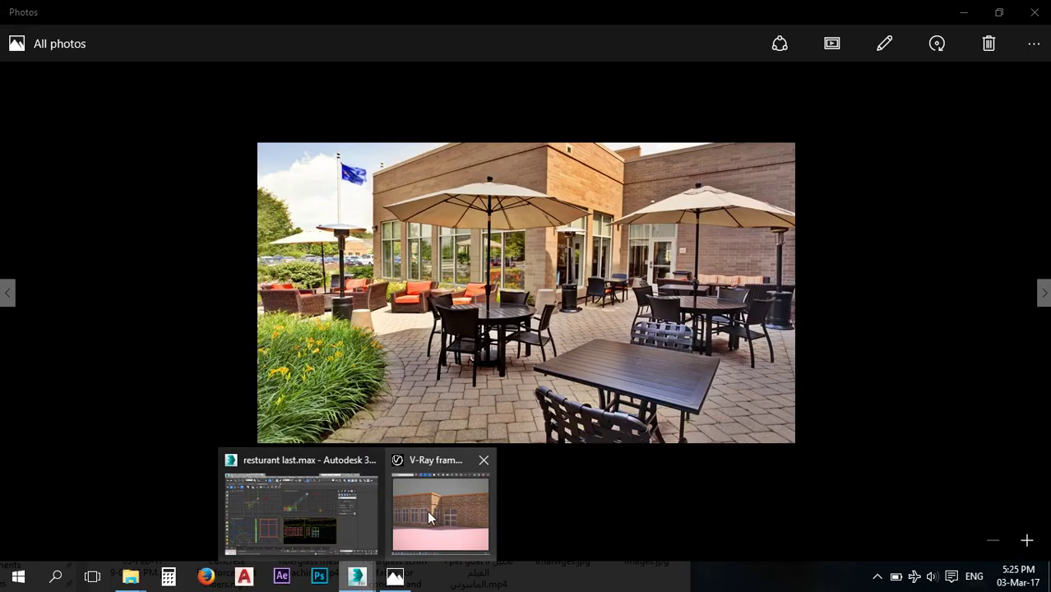
click(424, 510)
drag(737, 113, 831, 108)
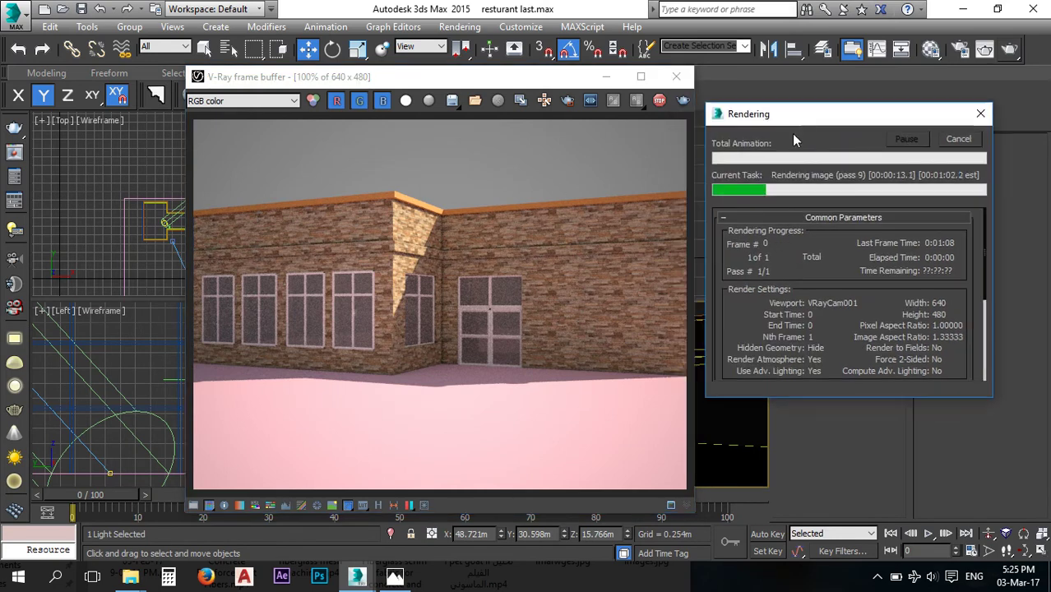
click(955, 141)
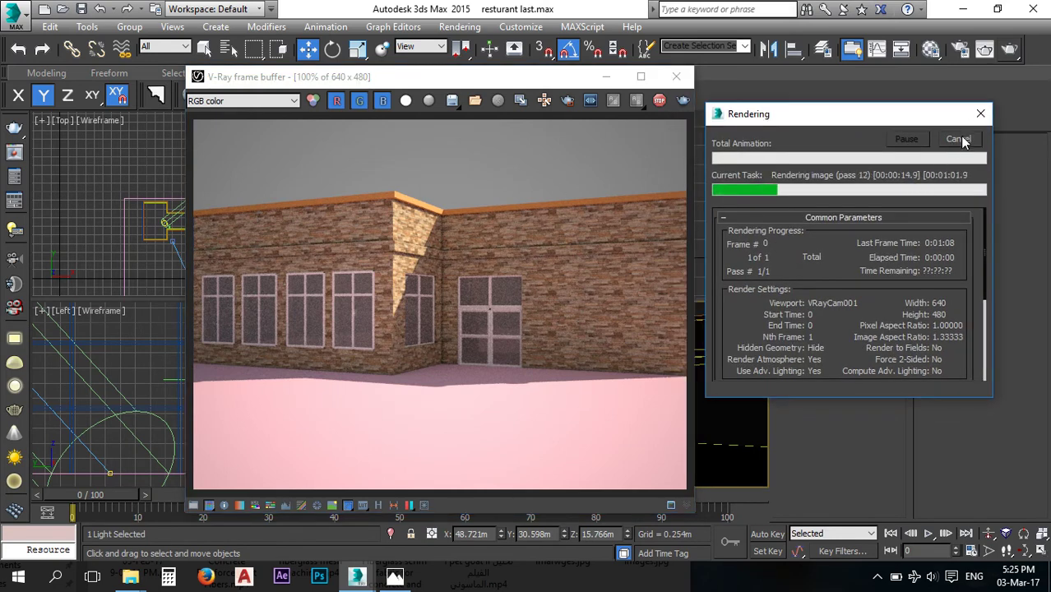
- Close the frame buffer and move the VRaySun closer above the building in the Front view, to a height of about 13.5 m
click(677, 77)
middle_drag(319, 189, 319, 227)
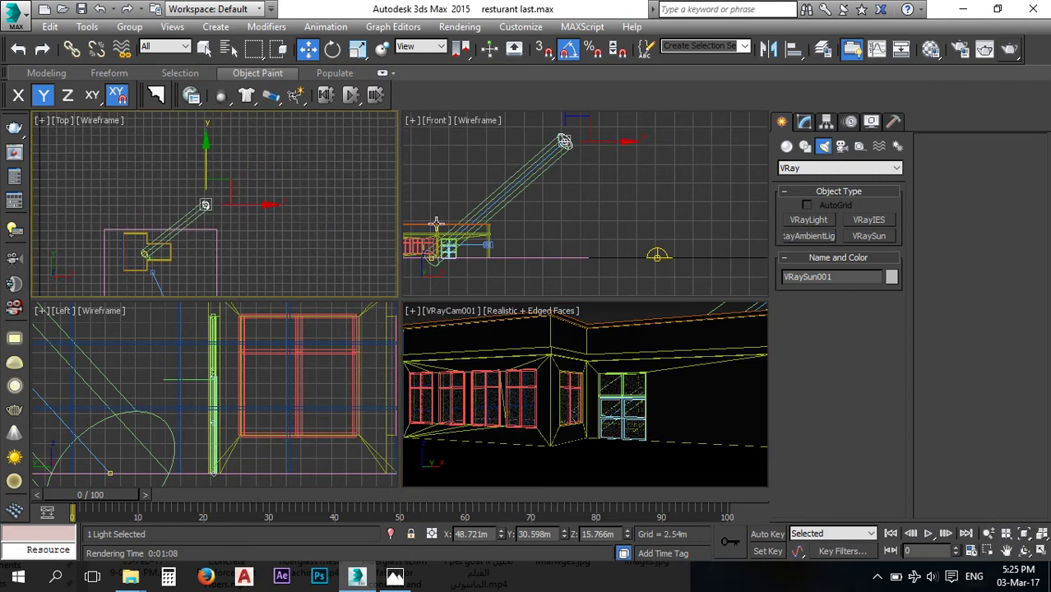
click(804, 122)
mouse_move(573, 207)
middle_down()
mouse_move(570, 245)
mouse_move(592, 196)
middle_up()
drag(592, 196, 554, 191)
middle_drag(554, 191, 545, 214)
scroll(555, 182, down, 2)
drag(557, 149, 538, 177)
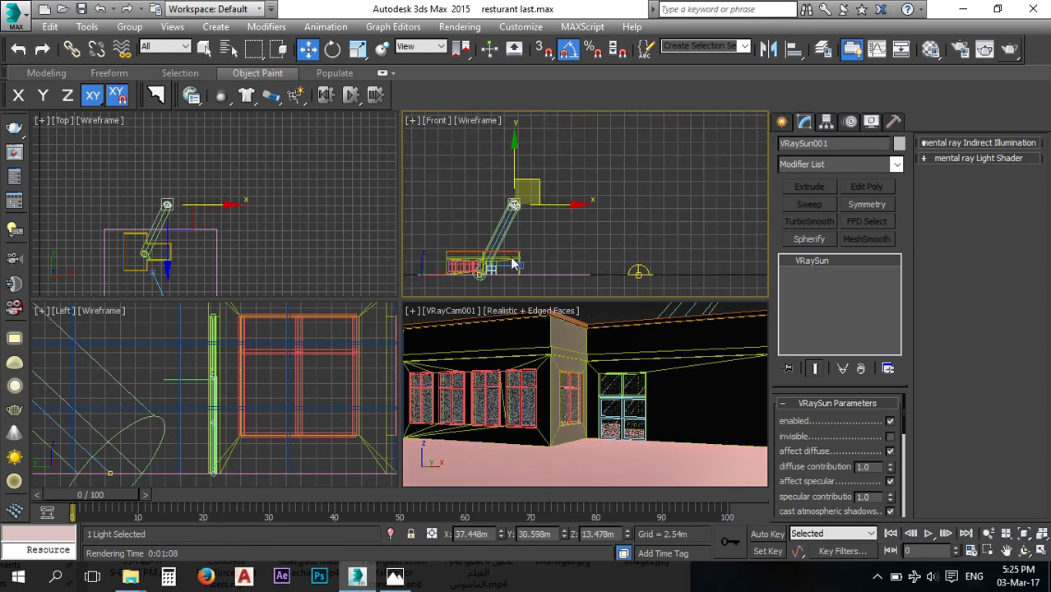
- Test render the VRayCam001 view with the repositioned sun, cancel the render and close the frame buffer
click(609, 309)
click(1009, 50)
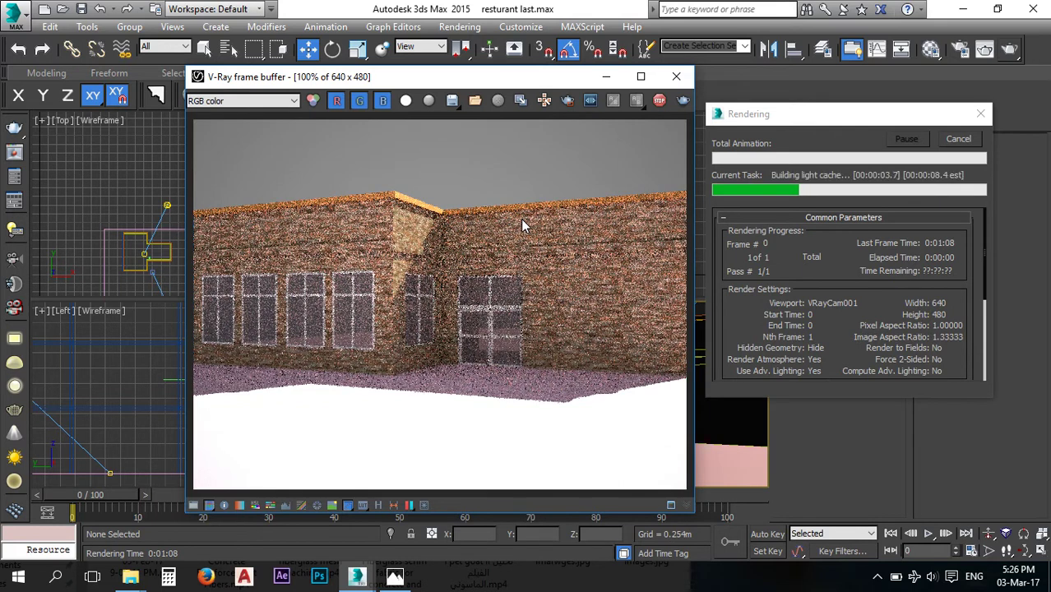
click(962, 139)
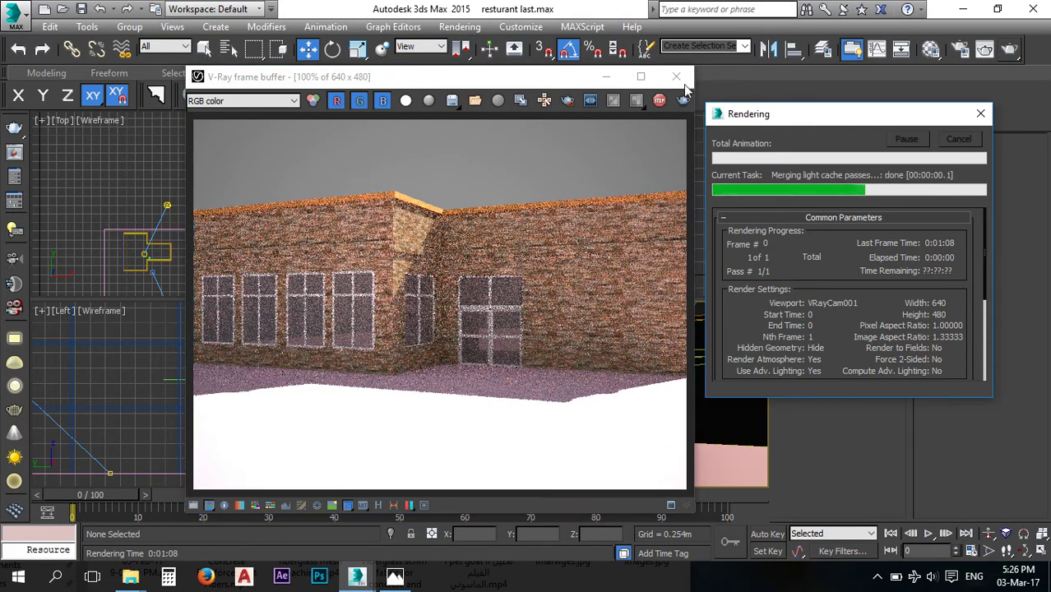
click(677, 78)
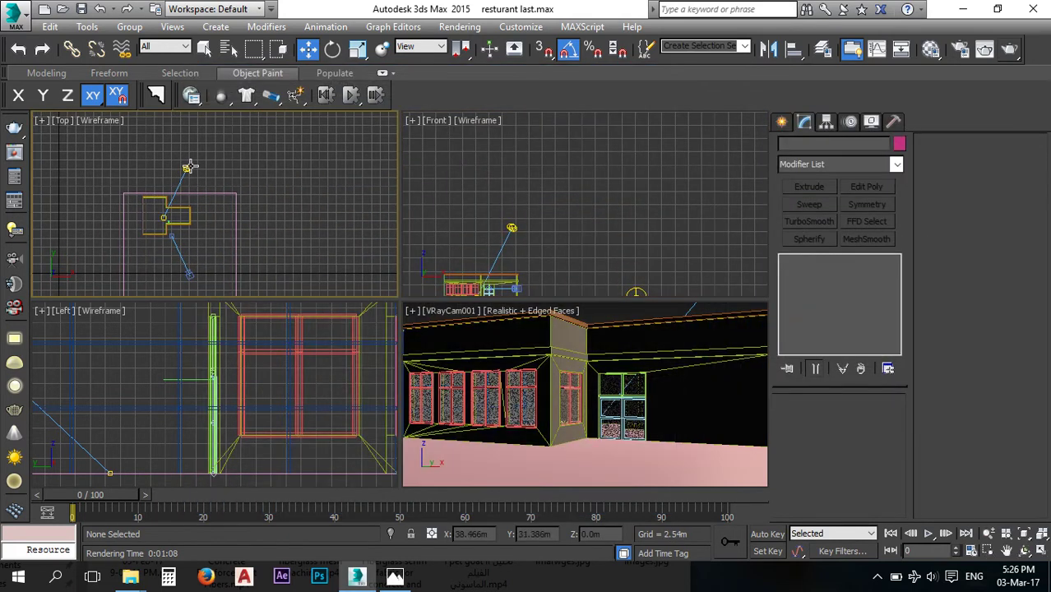
- Bring the VRaySun nearer the building in the Top and Left views, to about Y 20.6 m and a height of about 12.1 m
click(203, 156)
drag(208, 144, 201, 172)
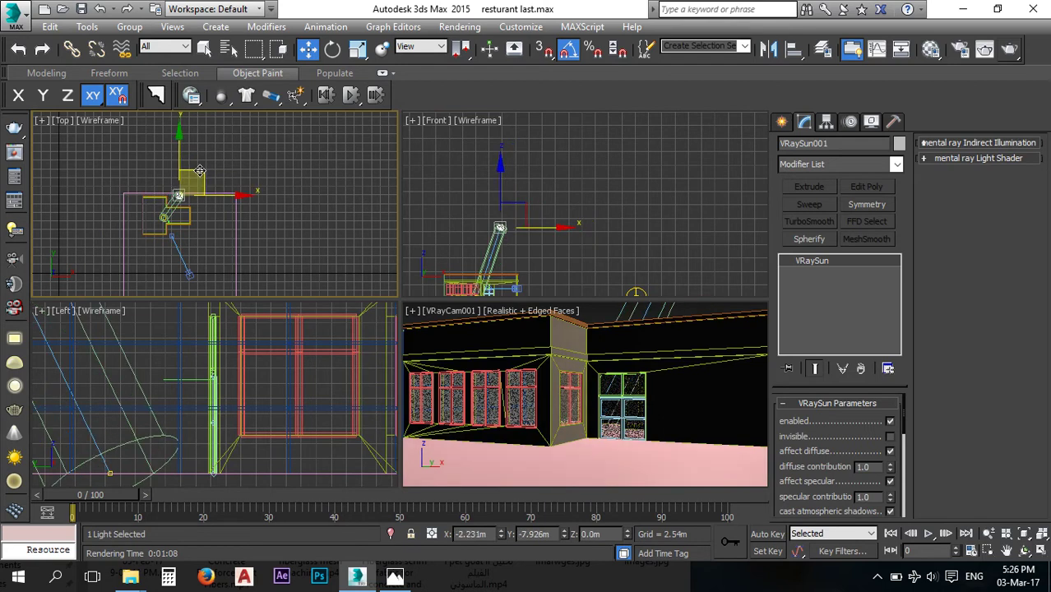
click(559, 282)
scroll(228, 369, down, 10)
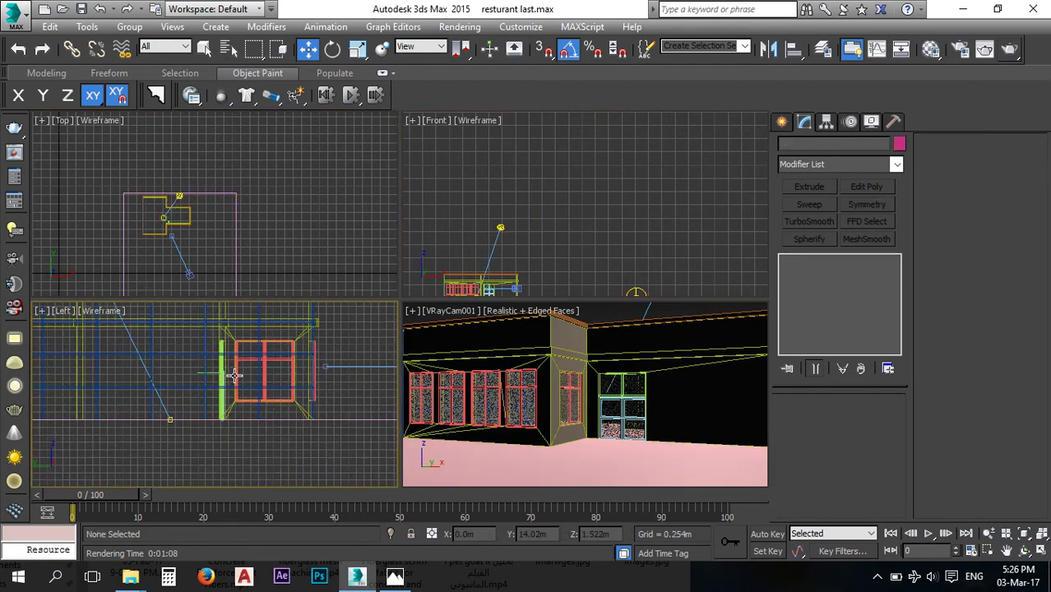
middle_drag(235, 368, 233, 396)
click(188, 355)
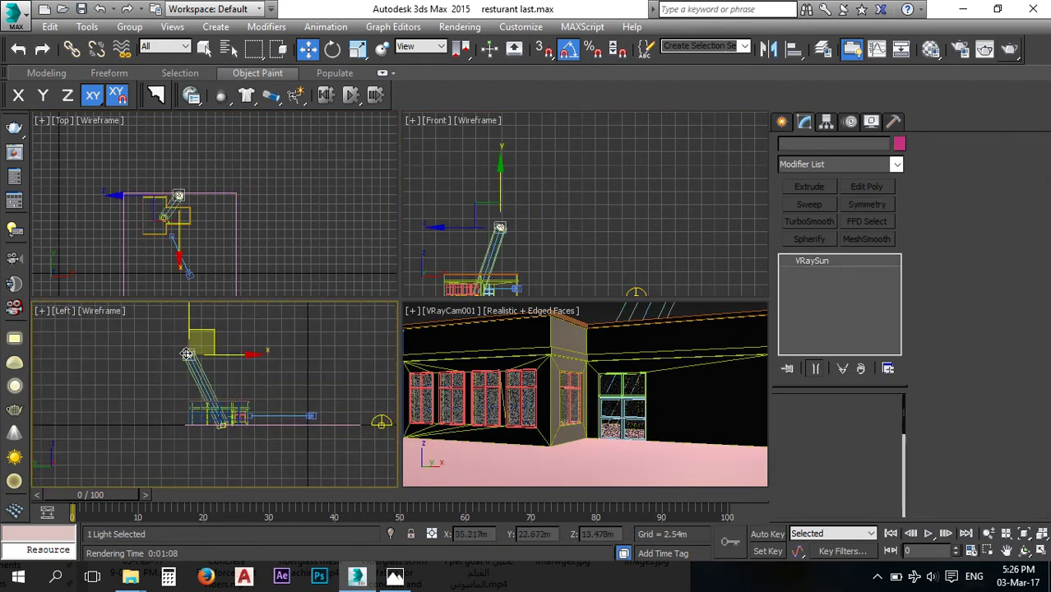
drag(211, 332, 222, 340)
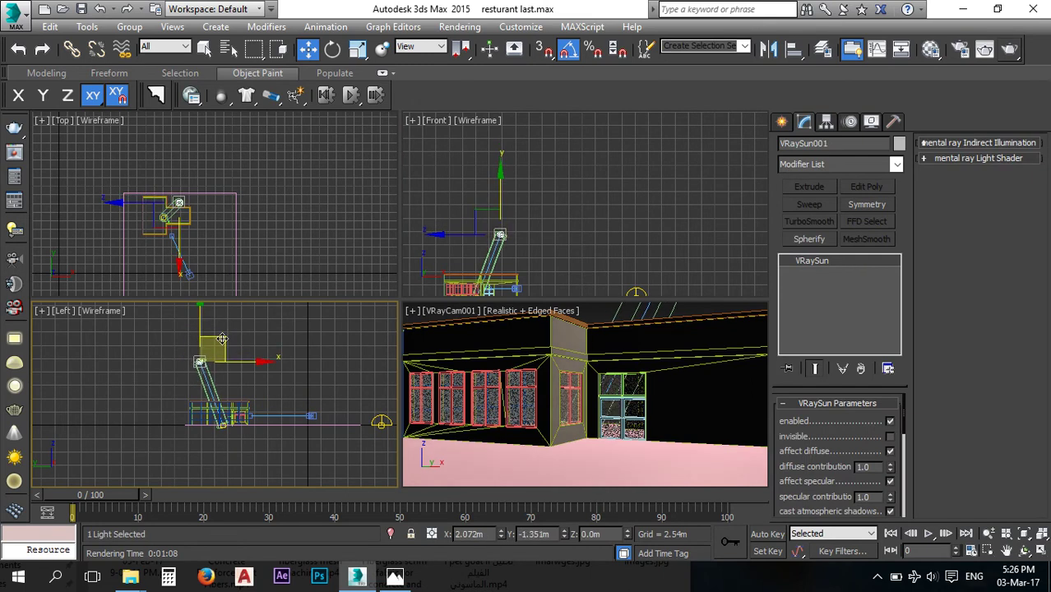
middle_click(463, 257)
middle_drag(463, 257, 464, 258)
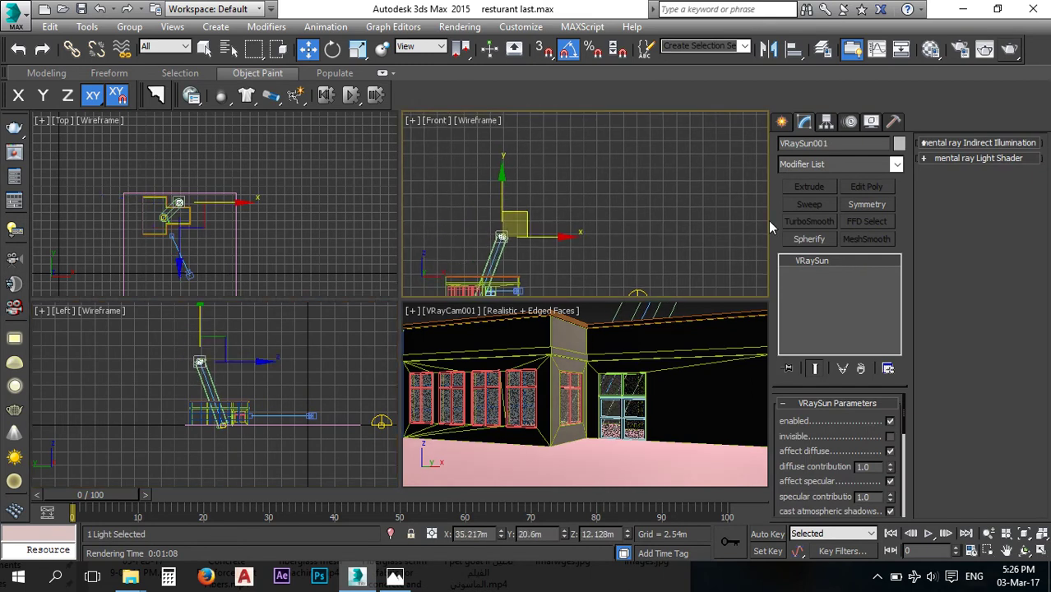
- Set the VRaySun's size multiplier to 0.5 and render the VRayCam001 view
middle_click(699, 349)
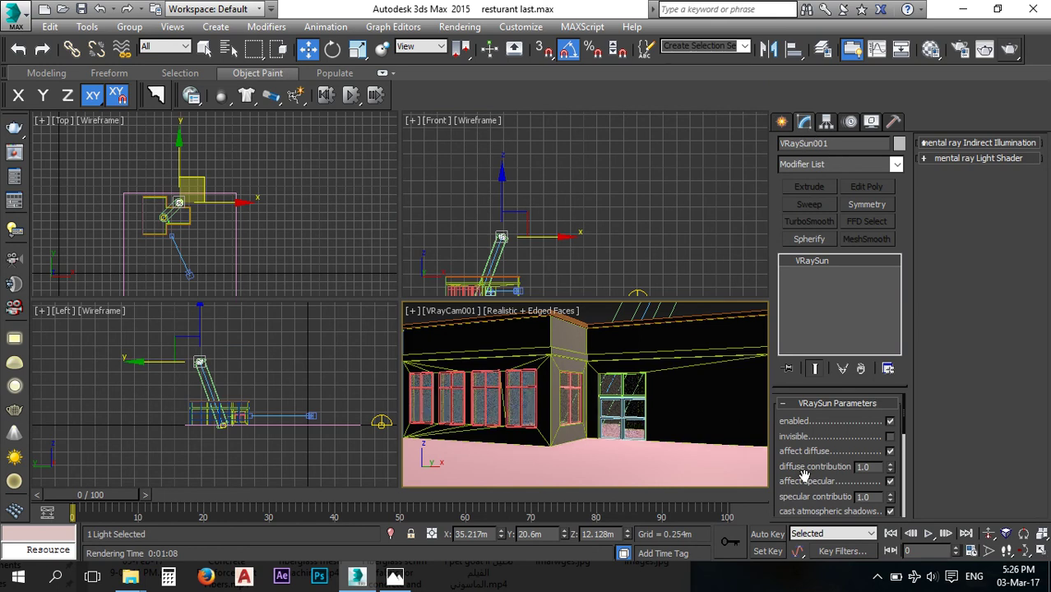
click(618, 237)
click(501, 237)
drag(815, 466, 821, 301)
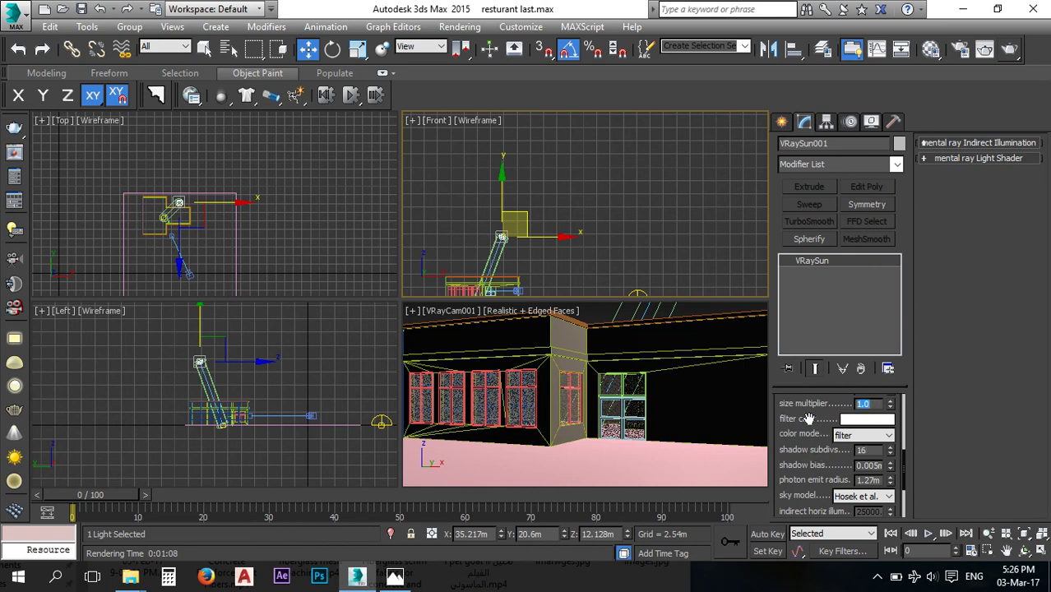
key(Return)
click(698, 330)
click(1016, 49)
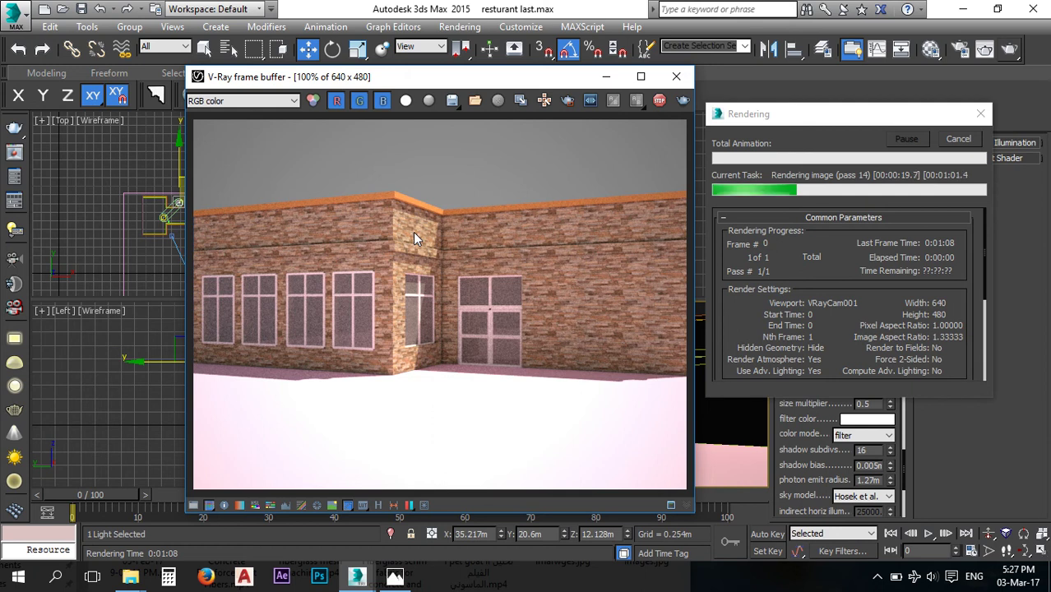
- Compare the render with the reference image in Photos, return to 3ds Max, cancel the render and close the frame buffer
click(395, 576)
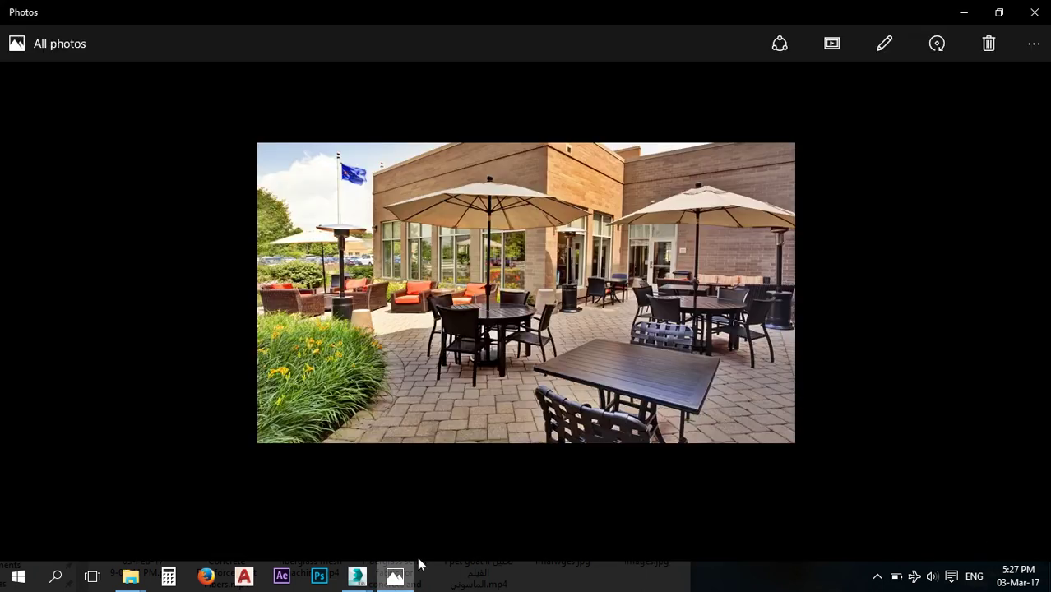
mouse_move(357, 576)
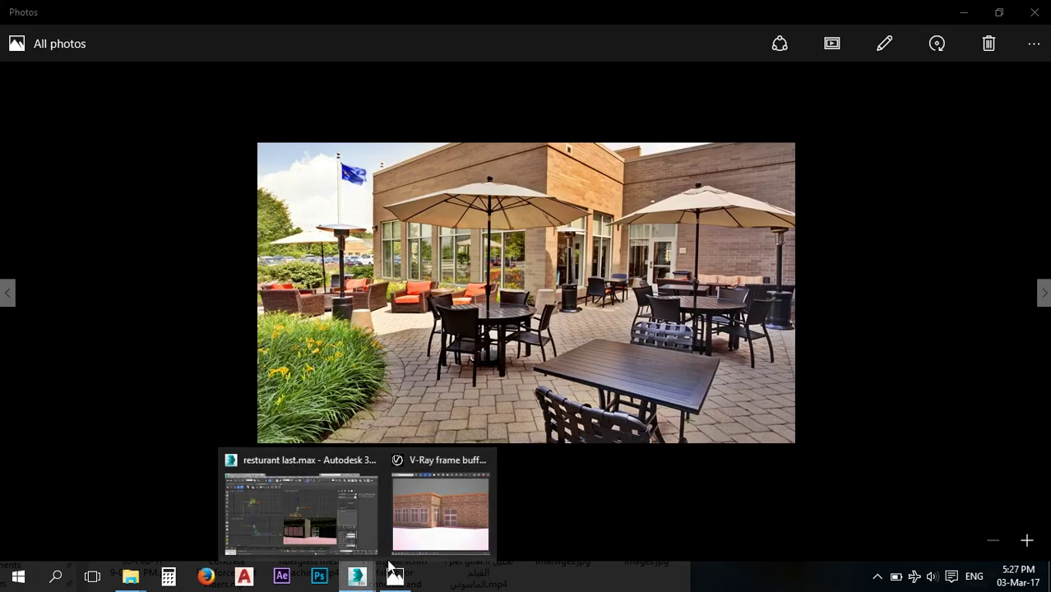
click(408, 530)
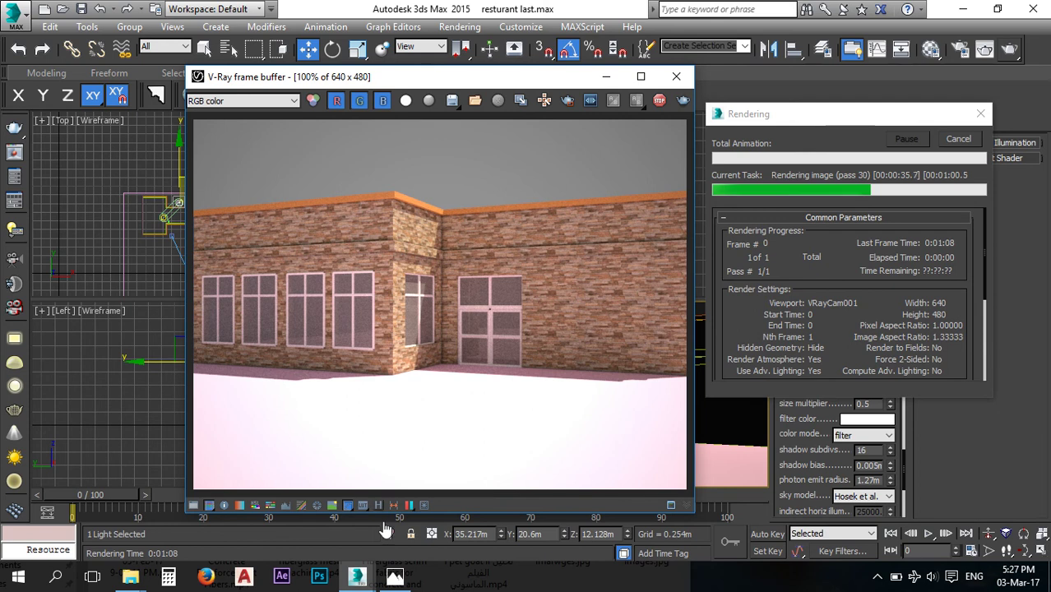
click(394, 576)
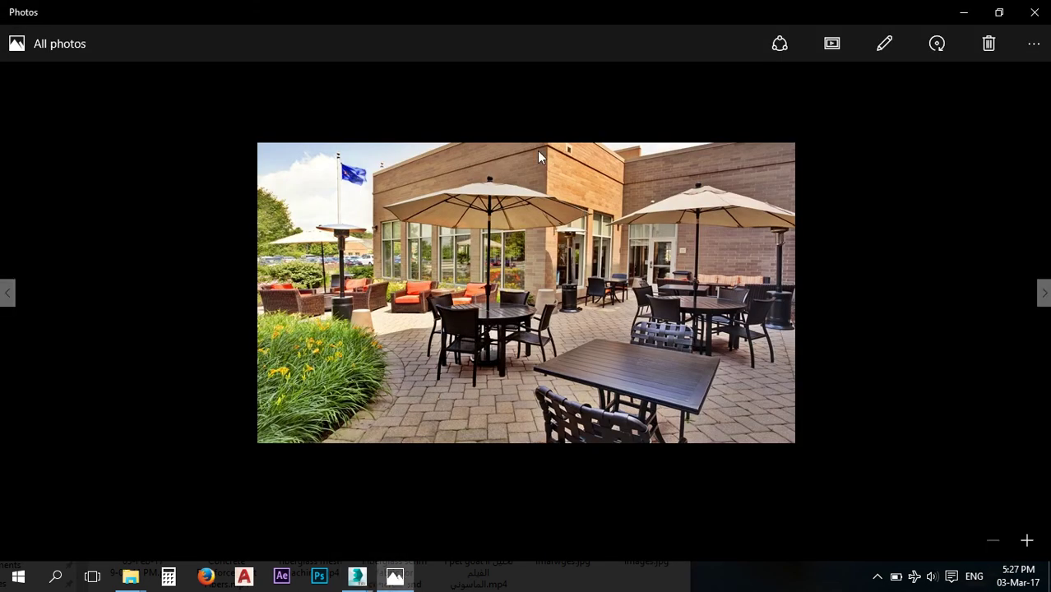
click(394, 575)
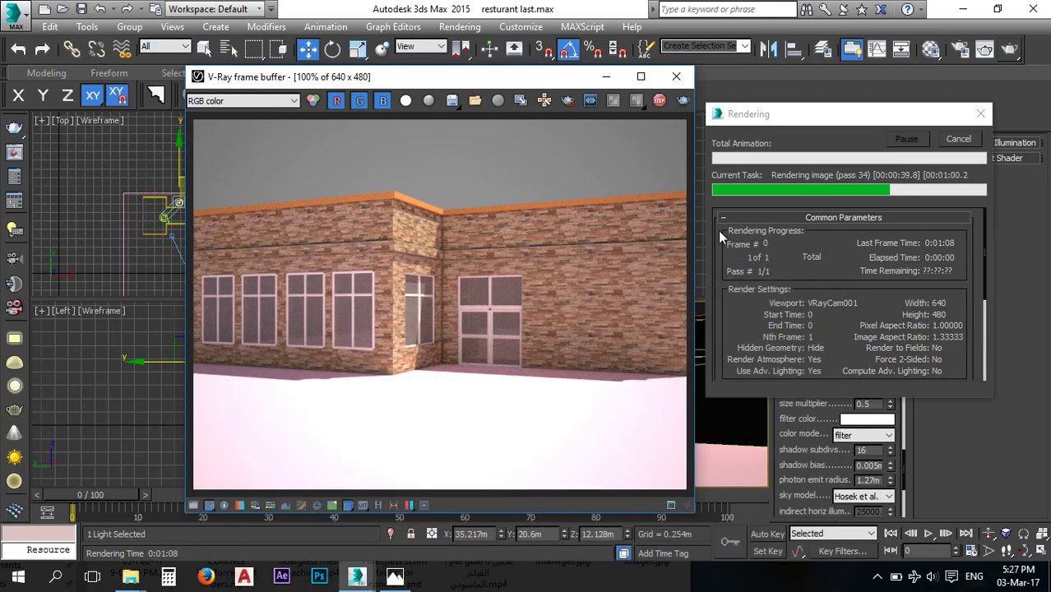
click(958, 138)
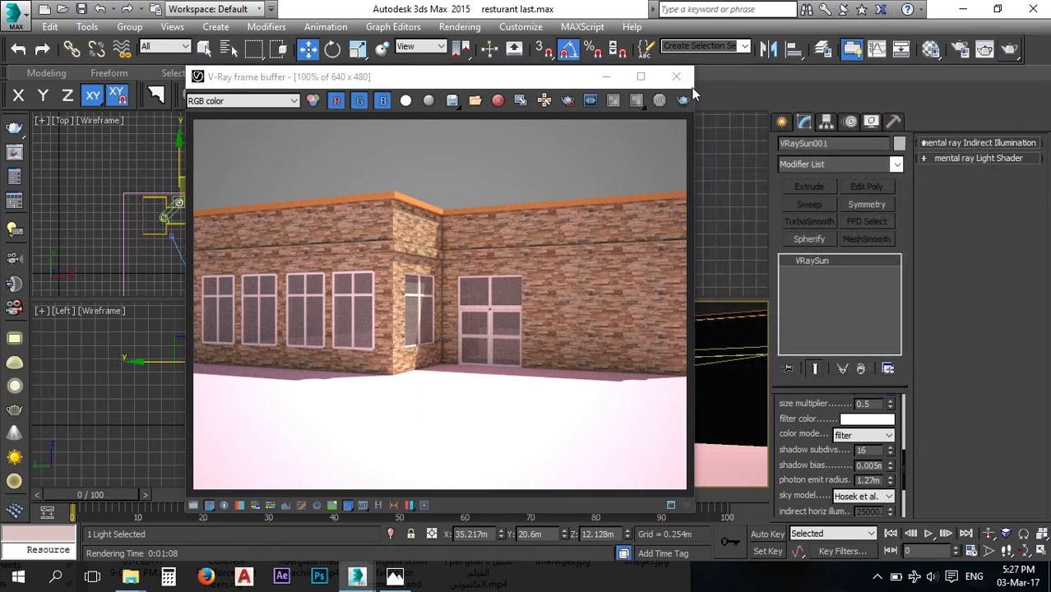
click(676, 77)
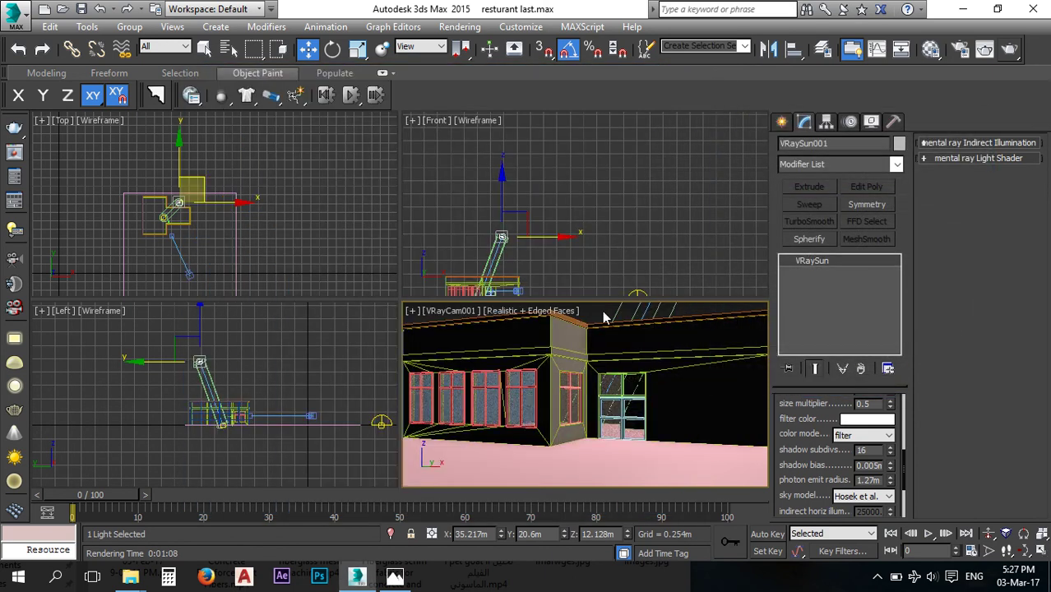
- Delete the dome VRayLight, the VRaySun and the pink ground plane from the scene
scroll(820, 432, up, 5)
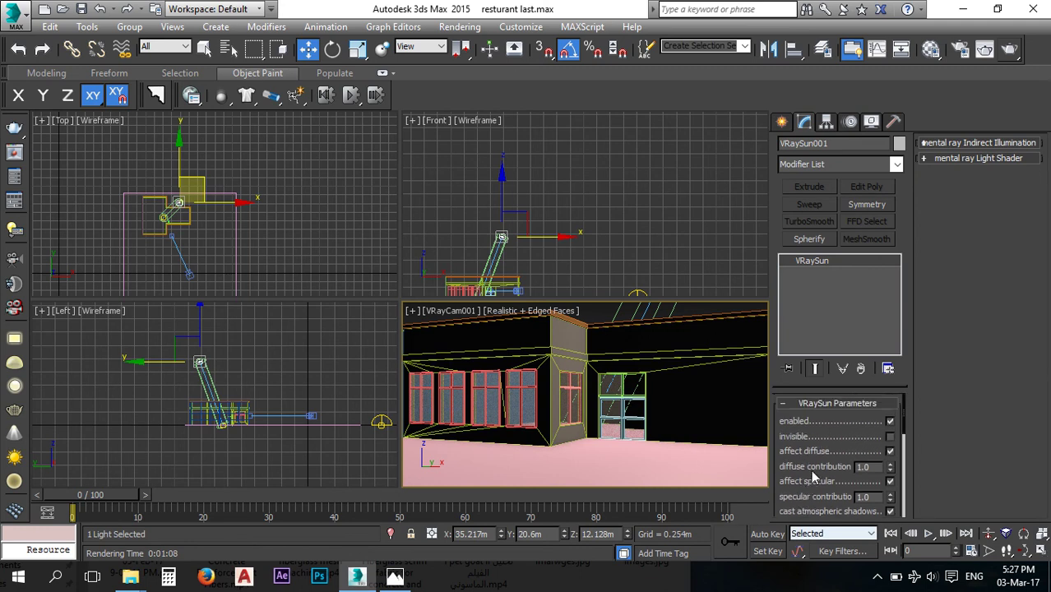
click(603, 319)
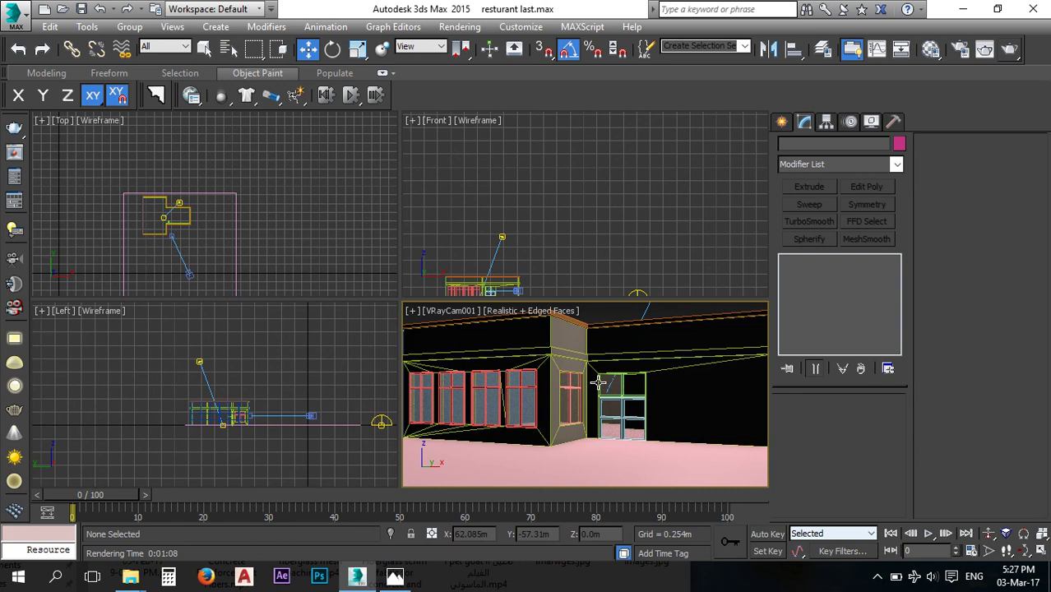
scroll(543, 222, down, 5)
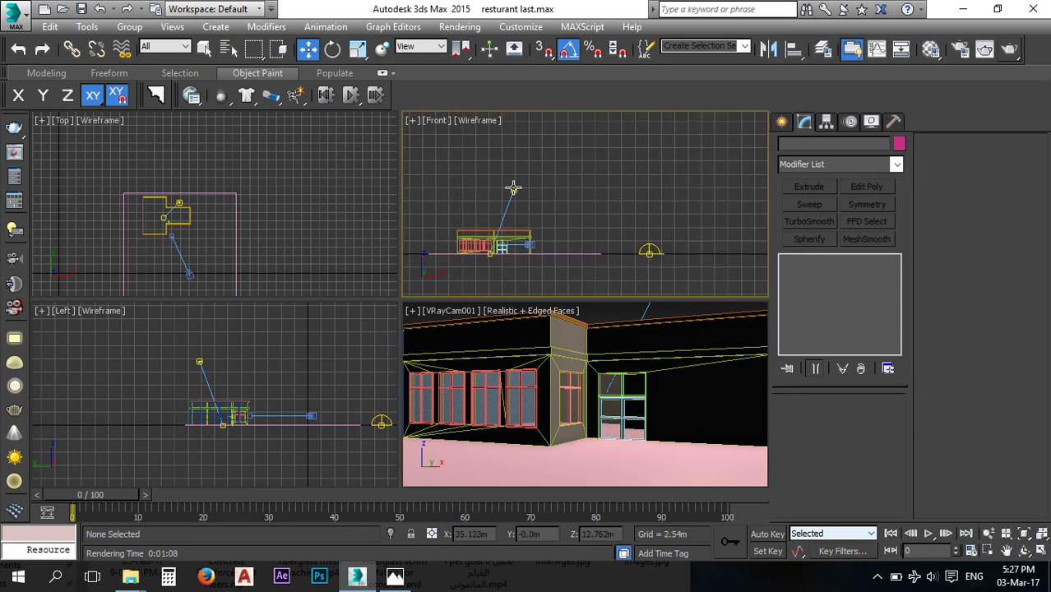
click(513, 190)
click(649, 251)
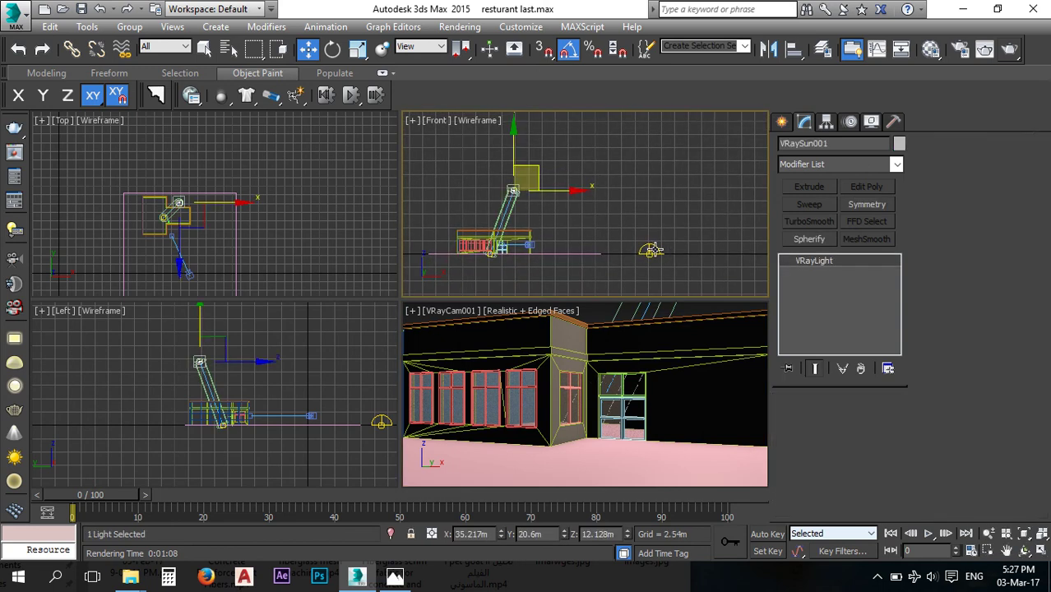
key(Delete)
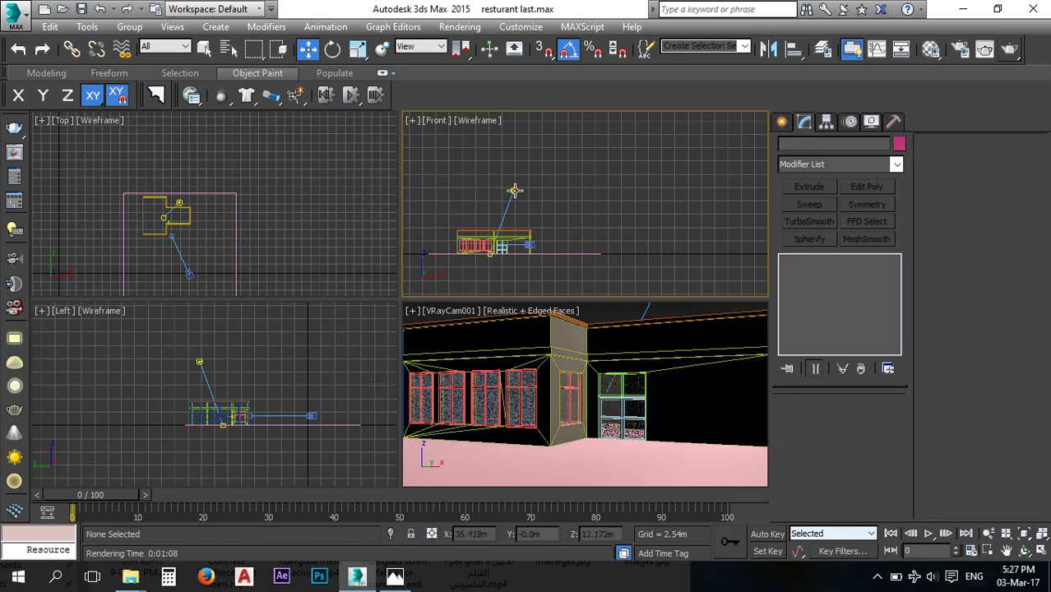
click(542, 471)
key(Delete)
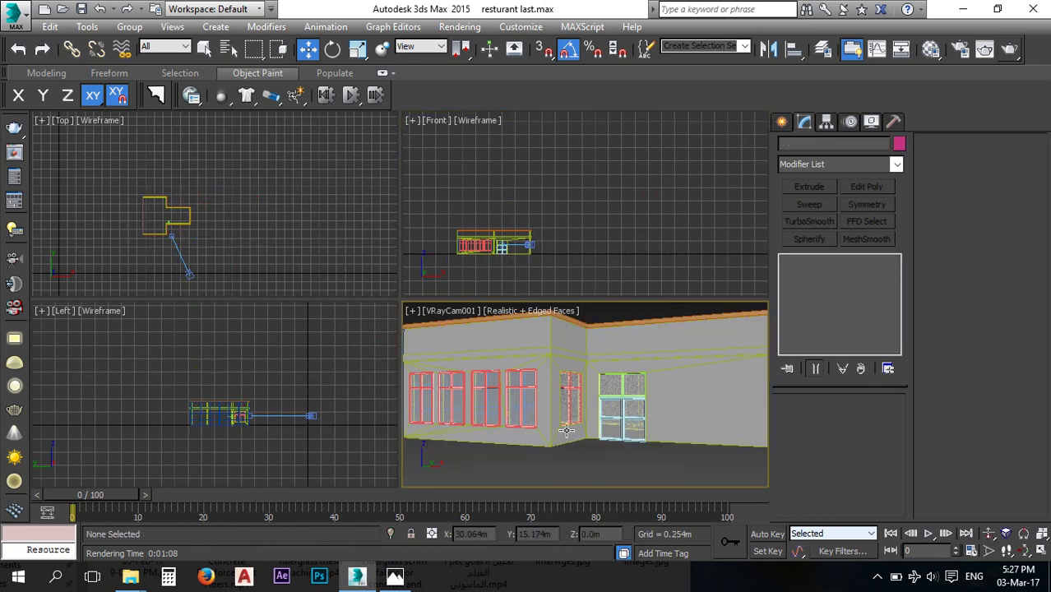
- Delete the VRayCam001 camera together with its target
click(443, 312)
click(306, 415)
click(309, 415)
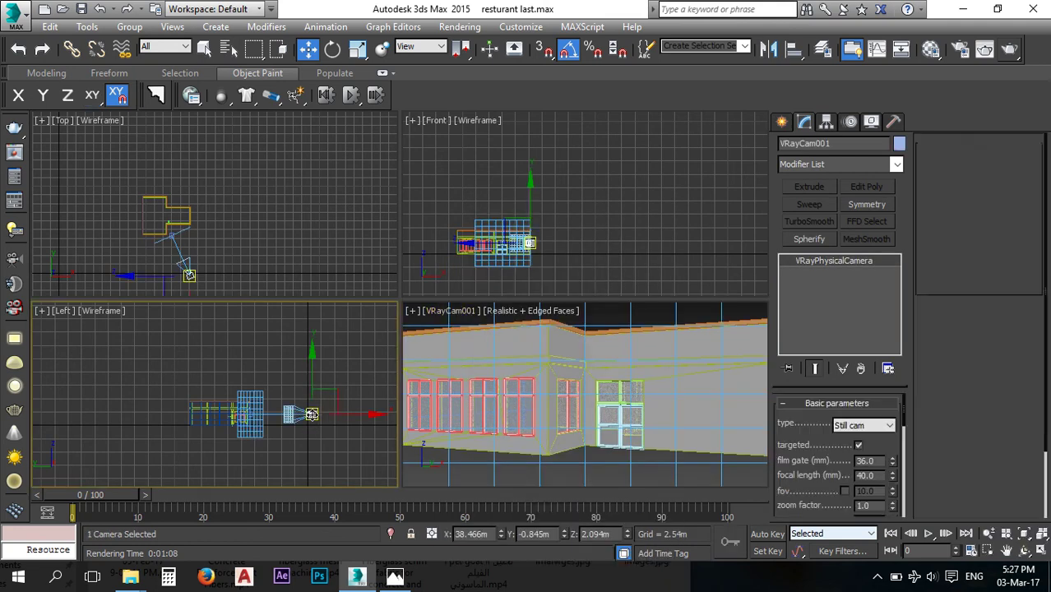
key(Delete)
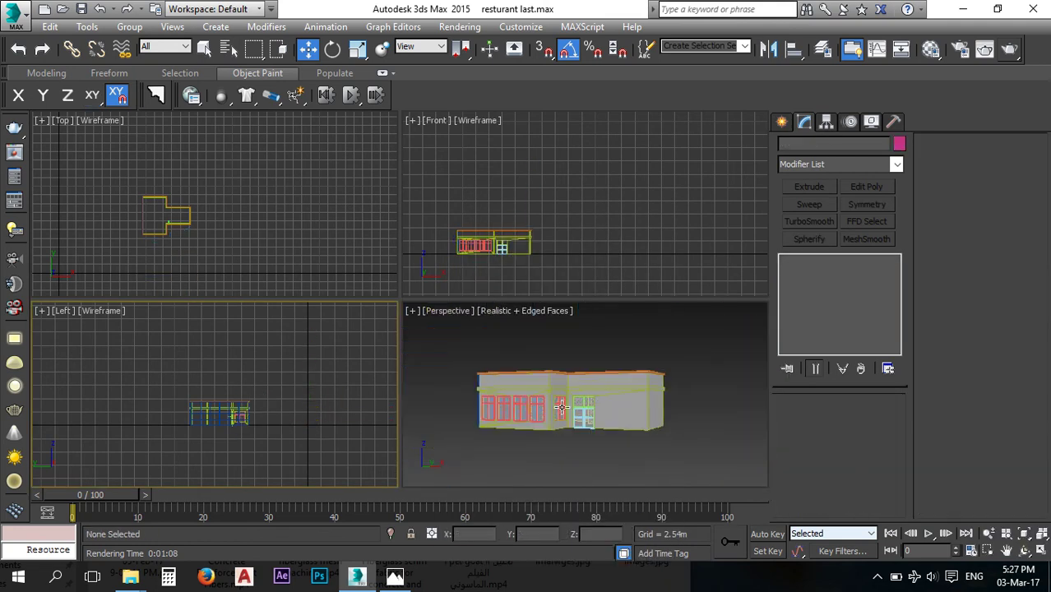
- Select all the remaining building objects and group them under the name "resturant building"
drag(697, 349, 413, 453)
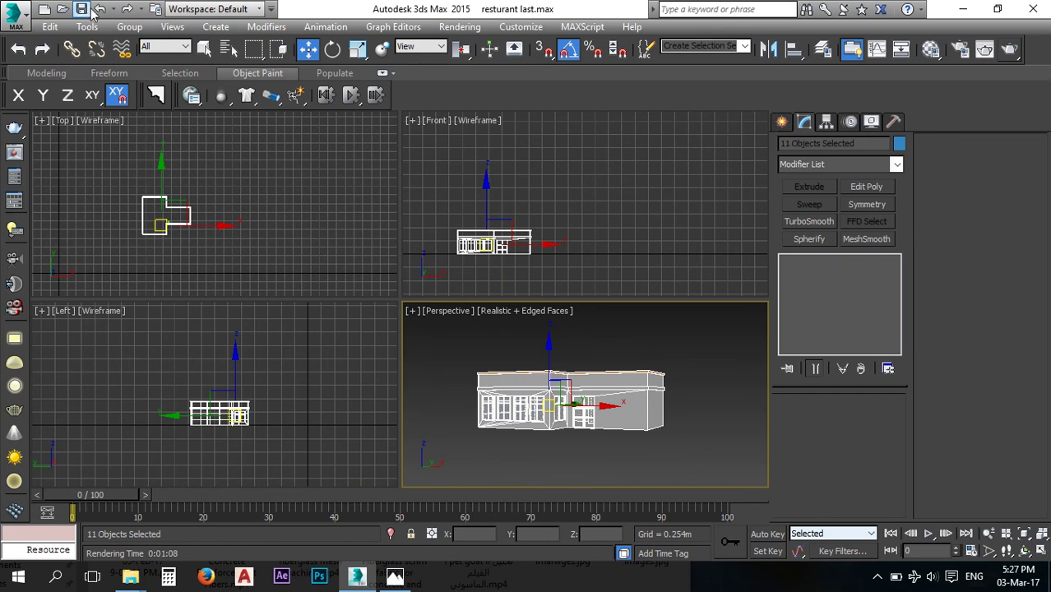
click(124, 27)
click(148, 41)
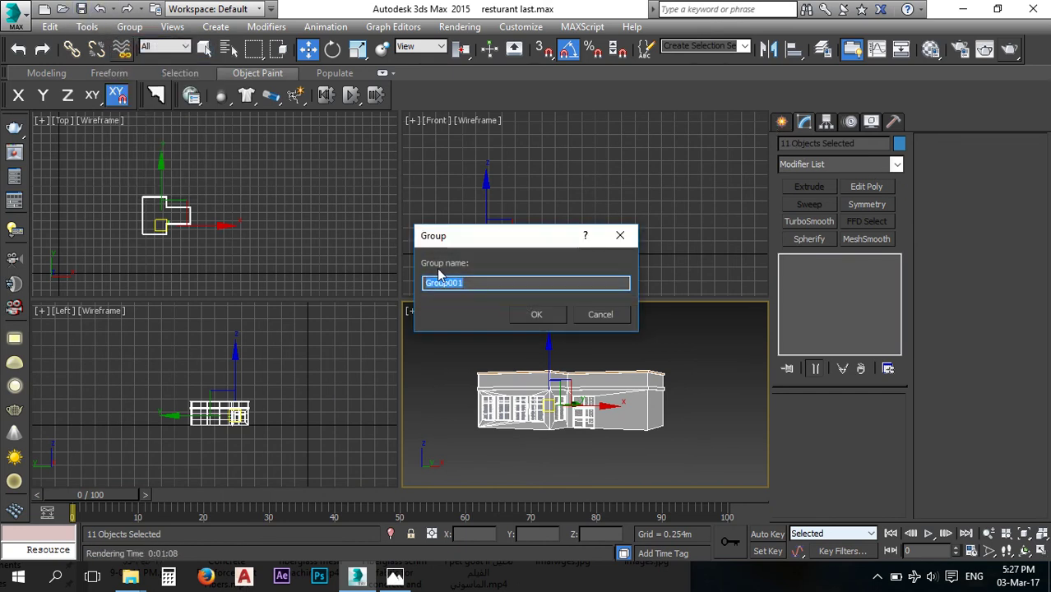
text(resturant building)
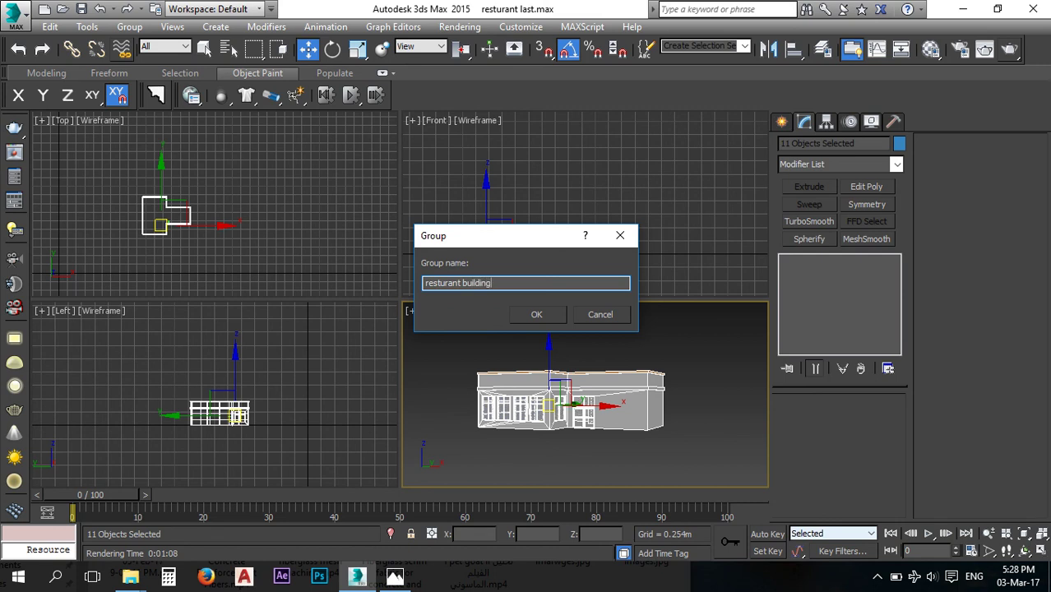
click(535, 315)
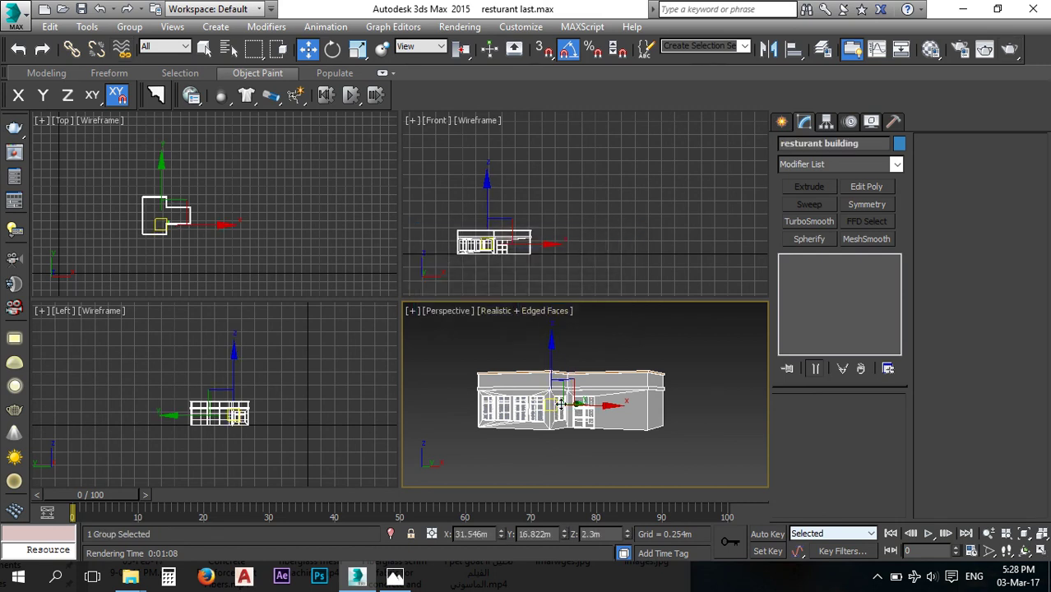
click(1024, 551)
drag(575, 405, 524, 447)
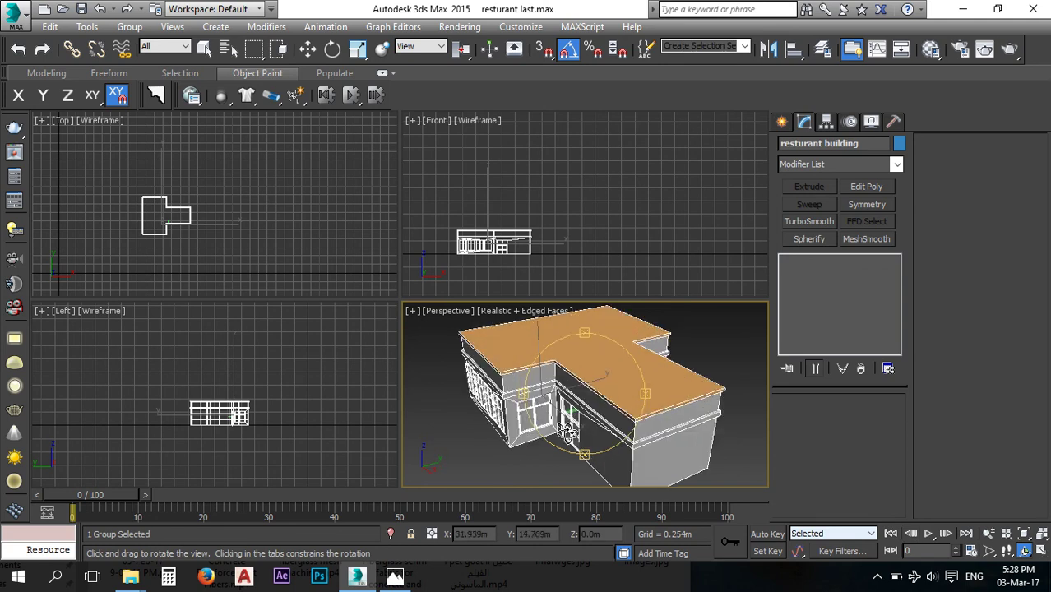